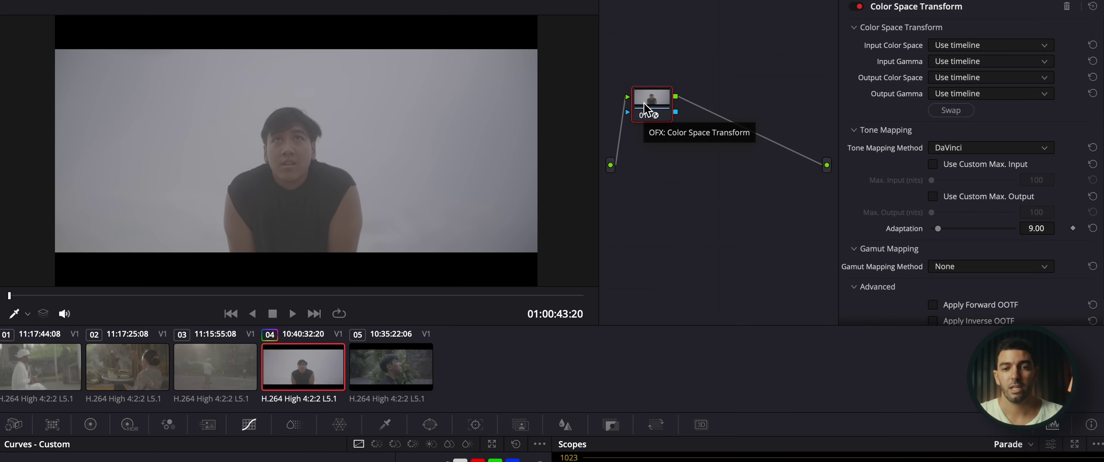
Step: Add a second serial node after the first, place it lower in the graph and apply Color Space Transform to it
key("alt+s")
left_click_drag(713, 107, 800, 304)
left_click_drag(901, 308, 804, 298)
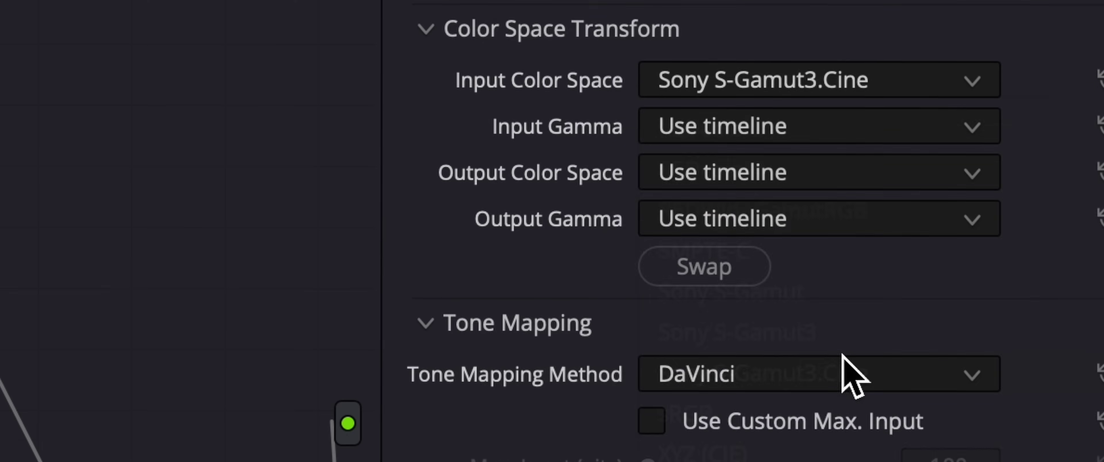
Step: Set the first node's transform input to Sony S-Gamut3.Cine and Sony S-Log3, with output DaVinci Wide Gamut and DaVinci Intermediate
left_click(814, 217)
scroll(813, 389, "up", 3)
left_click(838, 257)
left_click(836, 173)
left_click(827, 365)
left_click(828, 216)
left_click(827, 364)
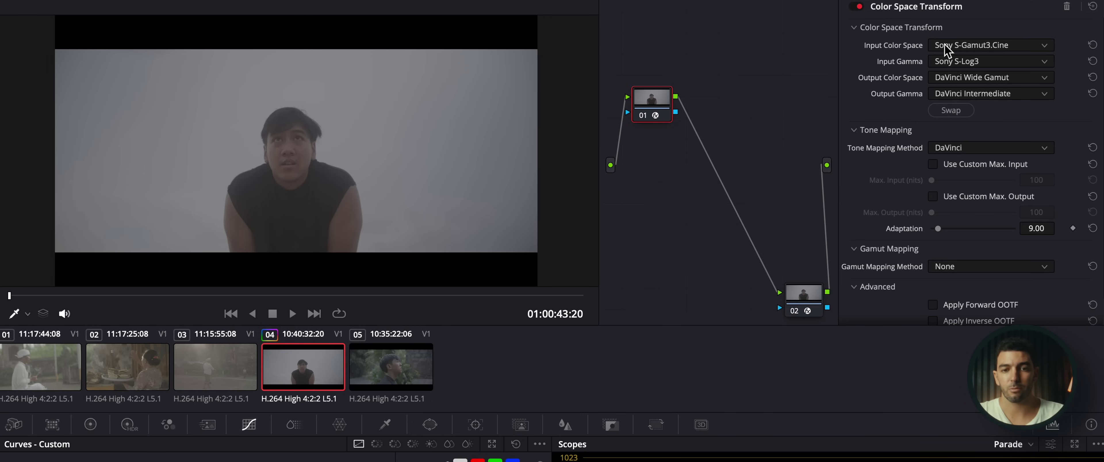
Step: Set the second node's input color space to DaVinci Wide Gamut and its input gamma to DaVinci Intermediate
left_click(798, 296)
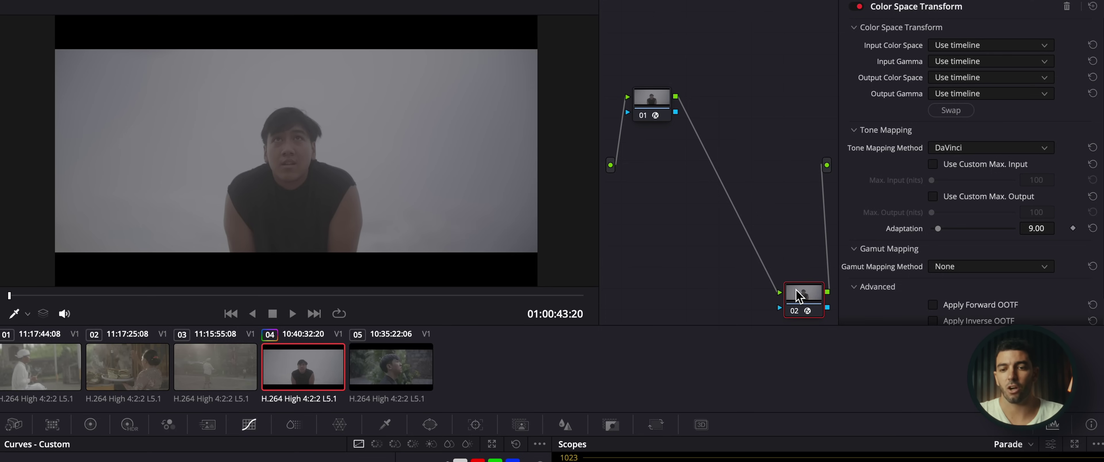
left_click(1003, 47)
scroll(1003, 107, "down", 5)
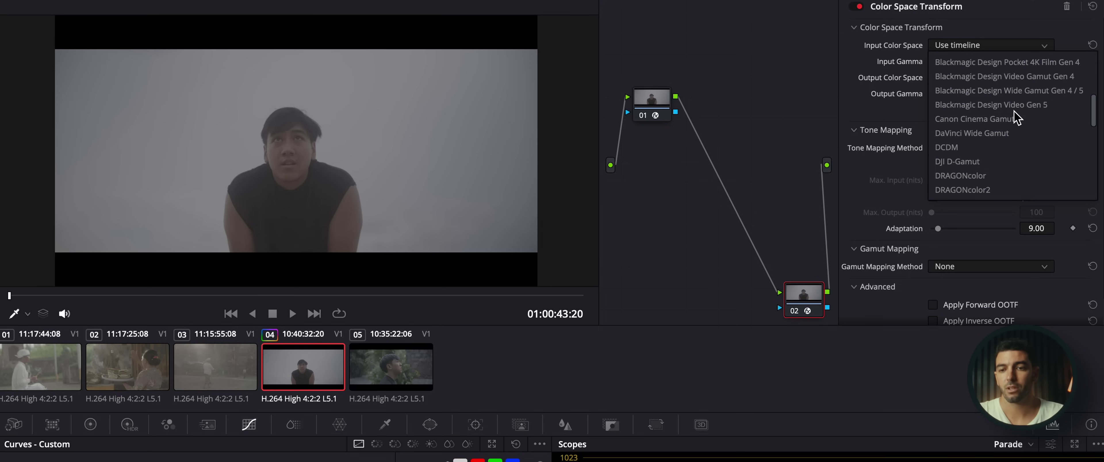
left_click(1003, 129)
left_click(990, 61)
scroll(994, 152, "down", 3)
scroll(994, 152, "down", 2)
left_click(994, 128)
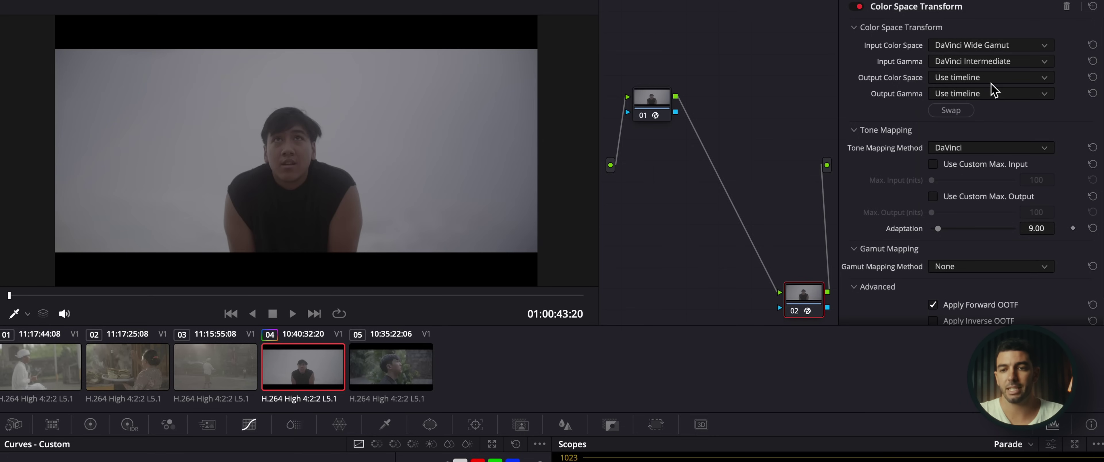
Step: Set the second node's output color space to Rec.709 and its output gamma to Gamma 2.4
left_click(993, 78)
scroll(1000, 119, "down", 10)
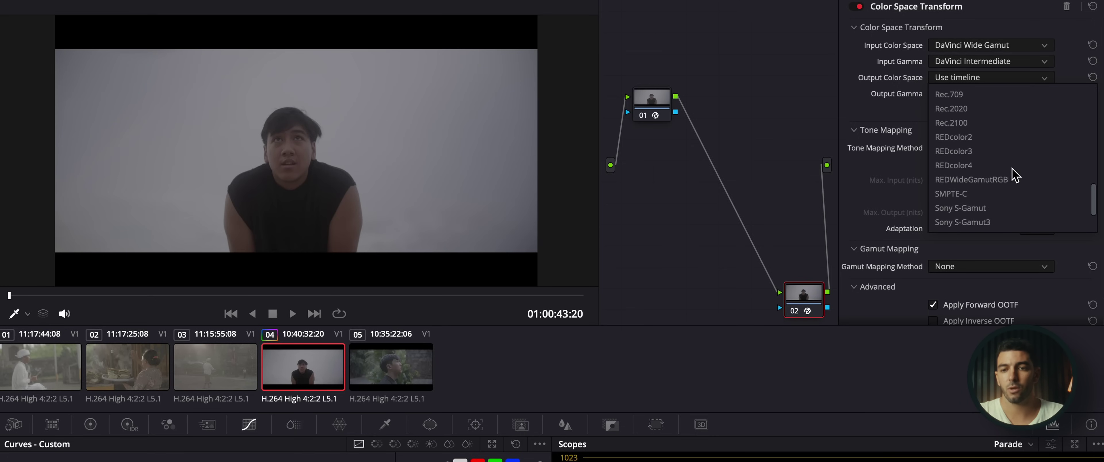
left_click(986, 138)
left_click(990, 94)
scroll(990, 193, "down", 5)
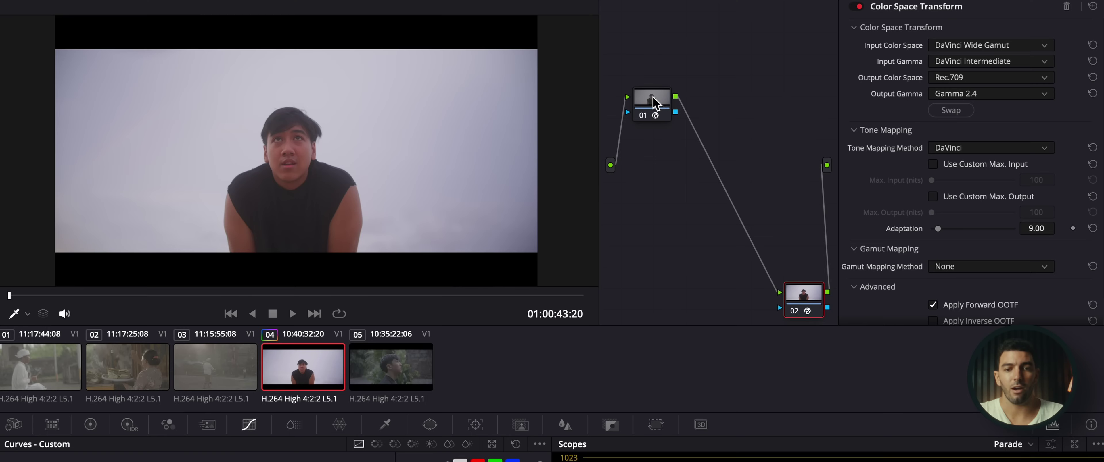
left_click(653, 103)
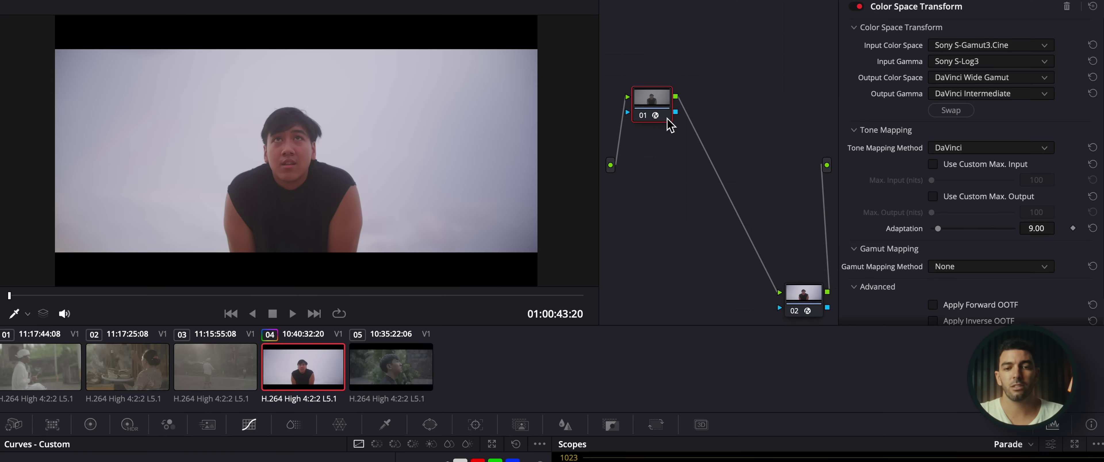
left_click(822, 316)
left_click(649, 95)
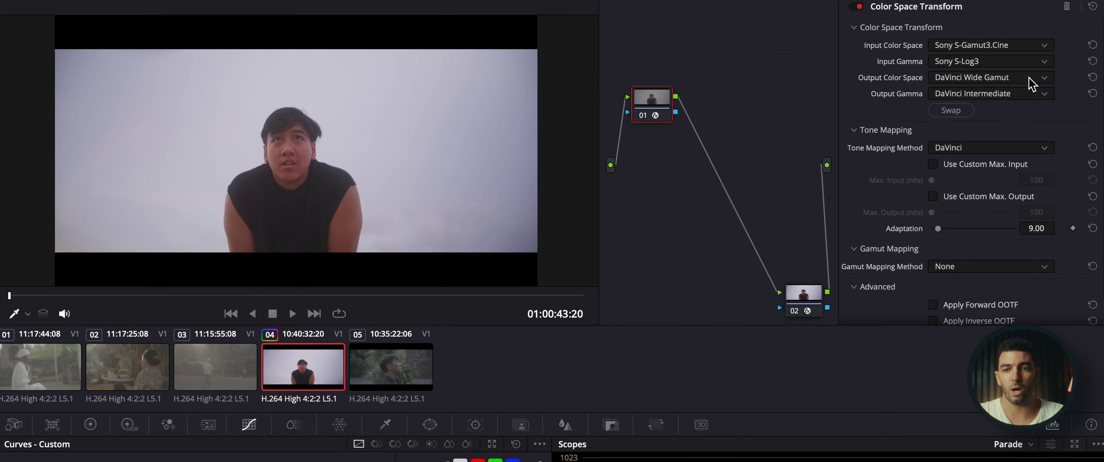
Step: Spread the two Color Space Transform nodes apart in the node graph to make room between them
left_click_drag(732, 103, 698, 99)
left_click_drag(856, 299, 948, 238)
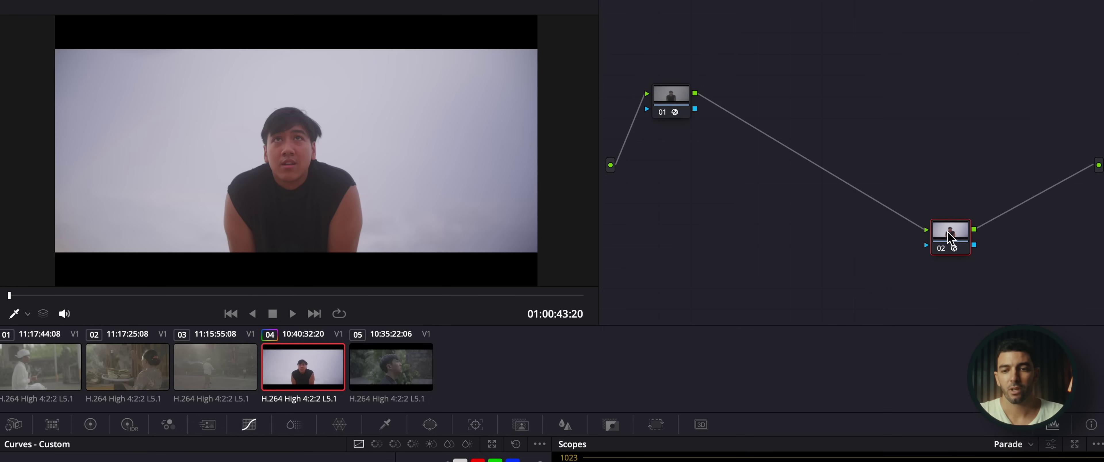
left_click(673, 104)
left_click(947, 232)
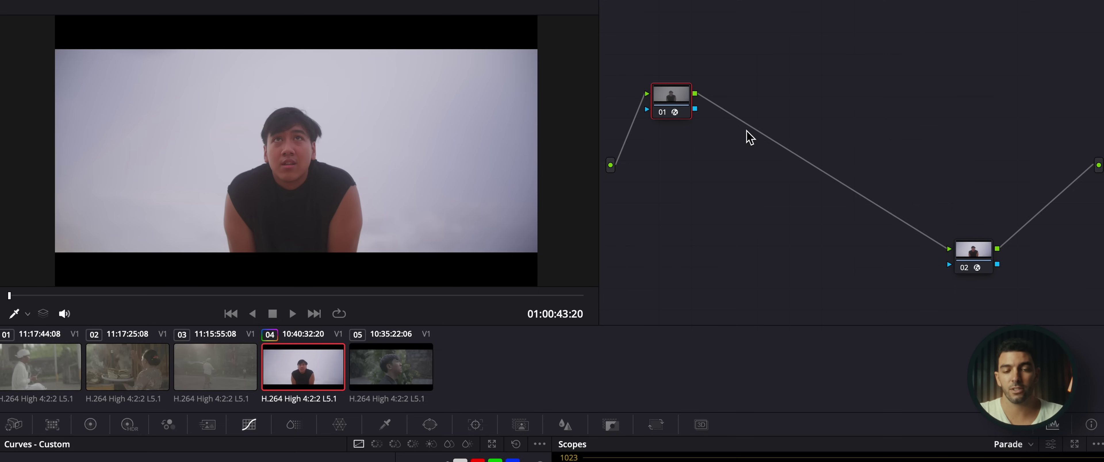
Step: Add two serial nodes after the first transform node and position them between the two transforms
key("alt+s")
key("alt+s")
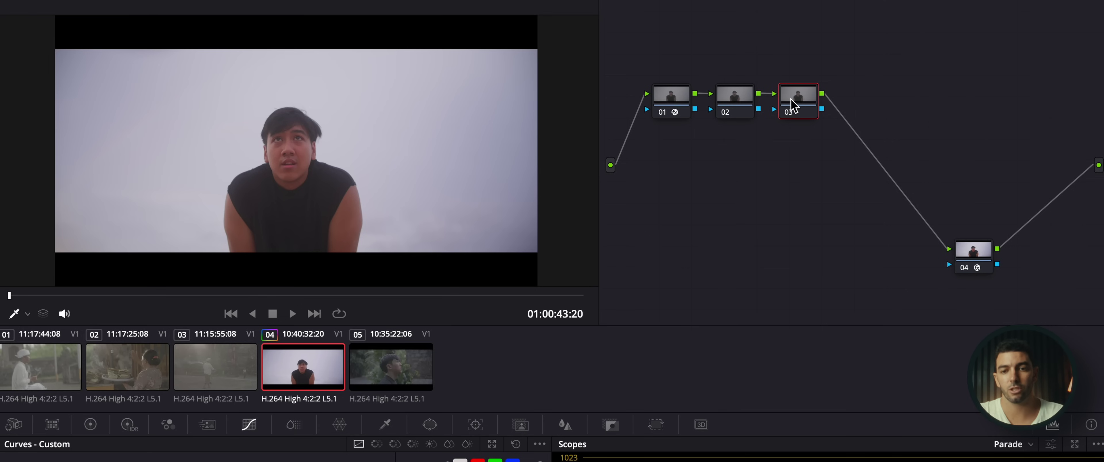
left_click_drag(791, 103, 837, 147)
left_click_drag(738, 112, 722, 145)
Step: Add a parallel node to node 02 and arrange the pair, their mixer and the following node
key("alt+p")
left_click_drag(701, 258, 812, 145)
left_click_drag(724, 141, 744, 141)
left_click_drag(847, 145, 870, 145)
left_click_drag(796, 136, 796, 149)
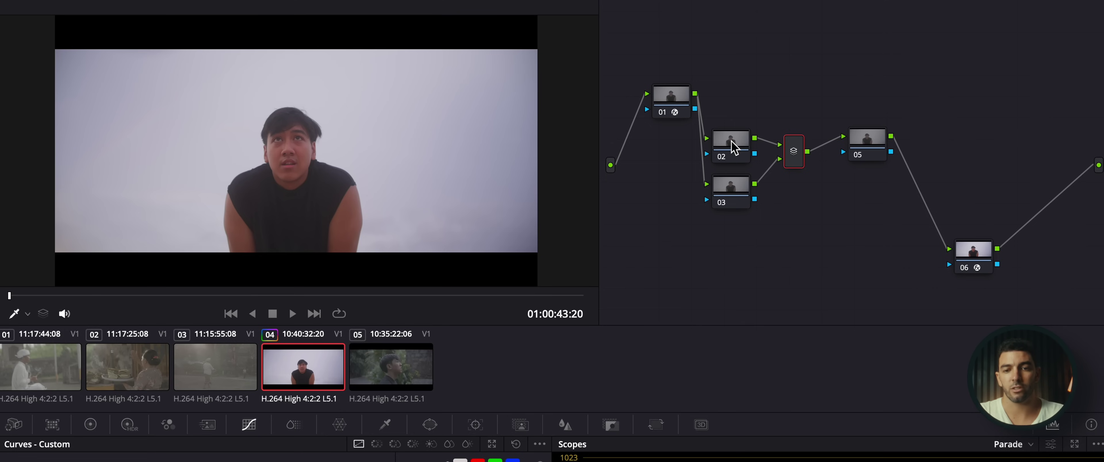
left_click(724, 151)
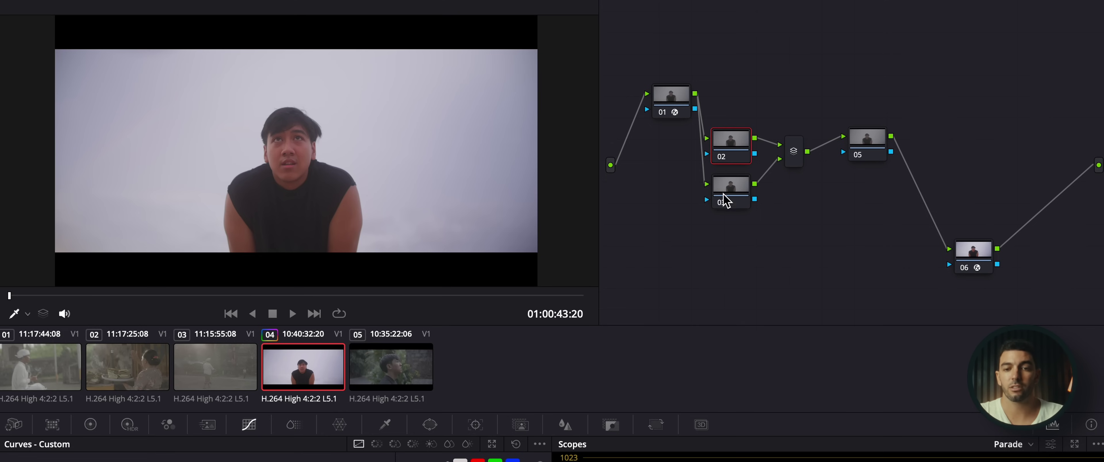
left_click(733, 192)
left_click(740, 136)
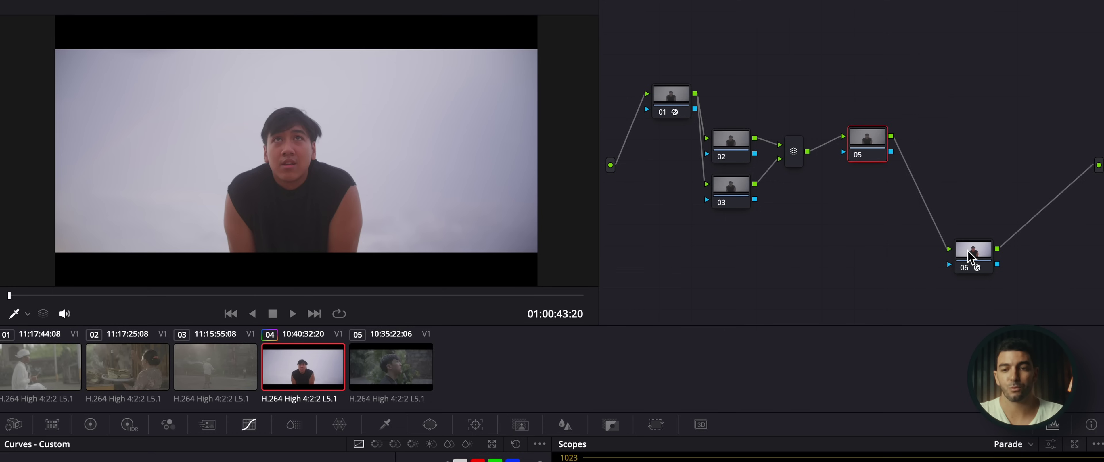
Step: Label the first and last nodes cst, the parallel pair vignette and mask, and the node after the mixer primaries
left_click(947, 260)
double_click(676, 106)
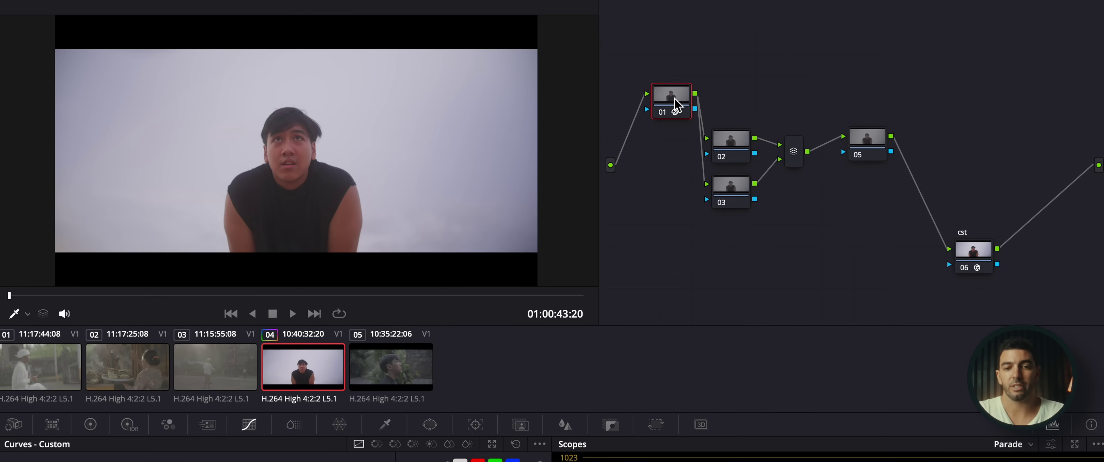
type("cst")
double_click(738, 153)
type("ivgnette")
double_click(744, 191)
type("mask")
double_click(868, 140)
type("pr")
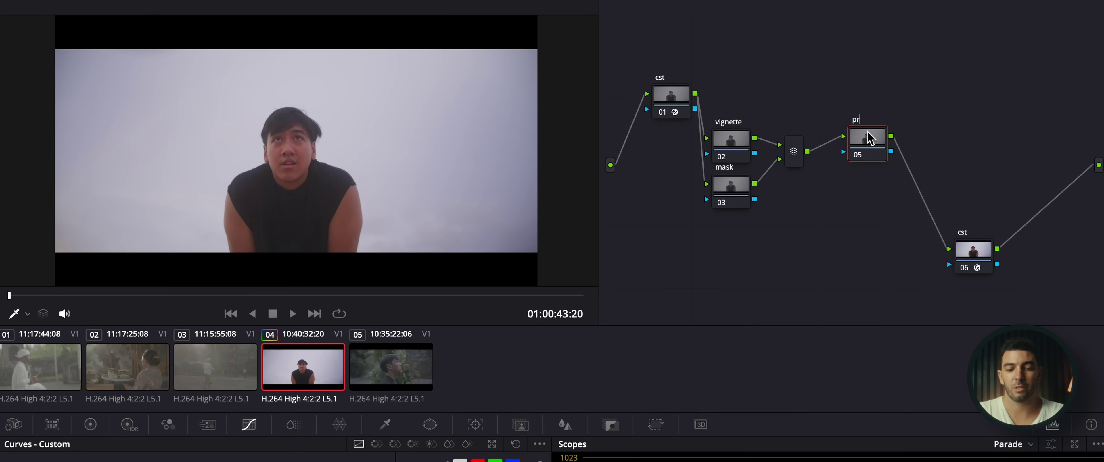
type("imaries")
Step: Move the first cst node, the parallel pair, the mixer and the primaries node towards the upper part of the graph
left_click_drag(870, 159, 861, 167)
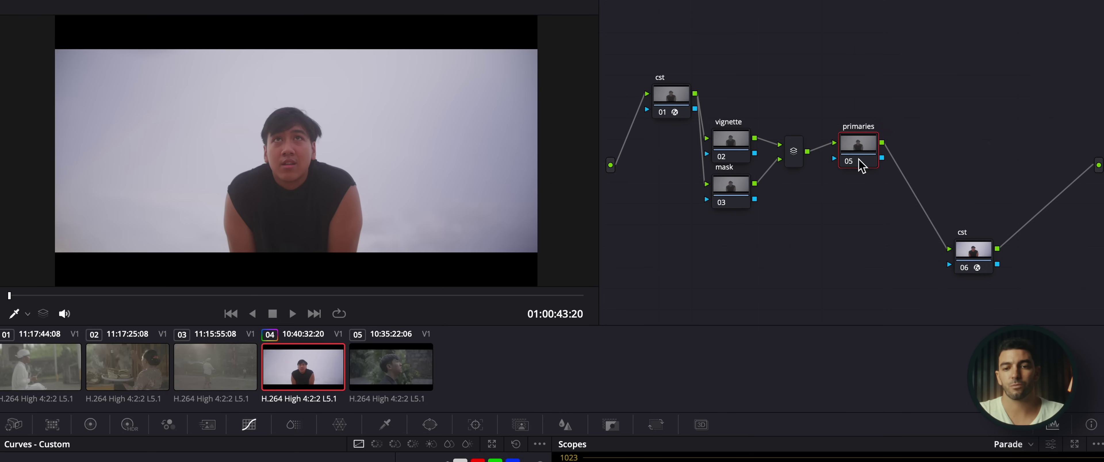
left_click_drag(679, 100, 645, 32)
left_click_drag(770, 254, 721, 79)
left_click_drag(912, 259, 710, 73)
left_click_drag(727, 135, 703, 77)
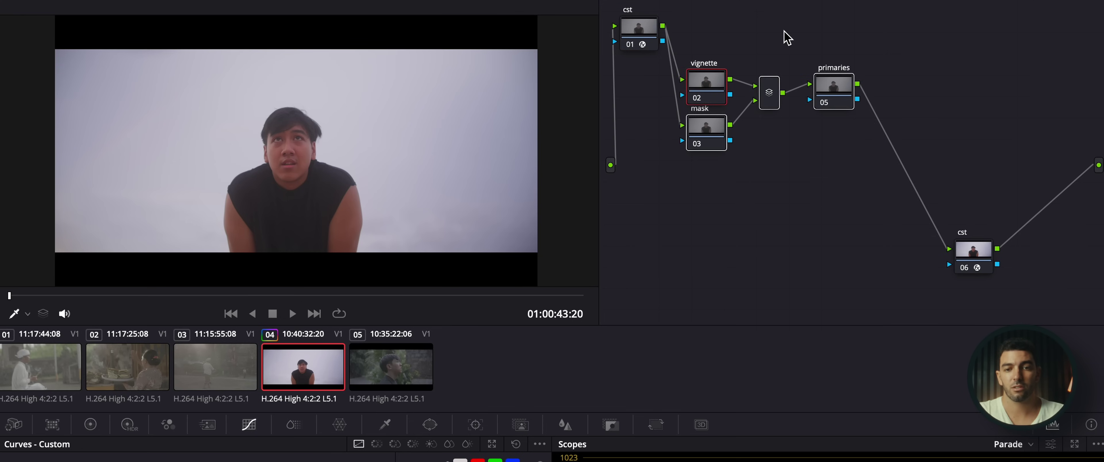
left_click_drag(851, 84, 852, 98)
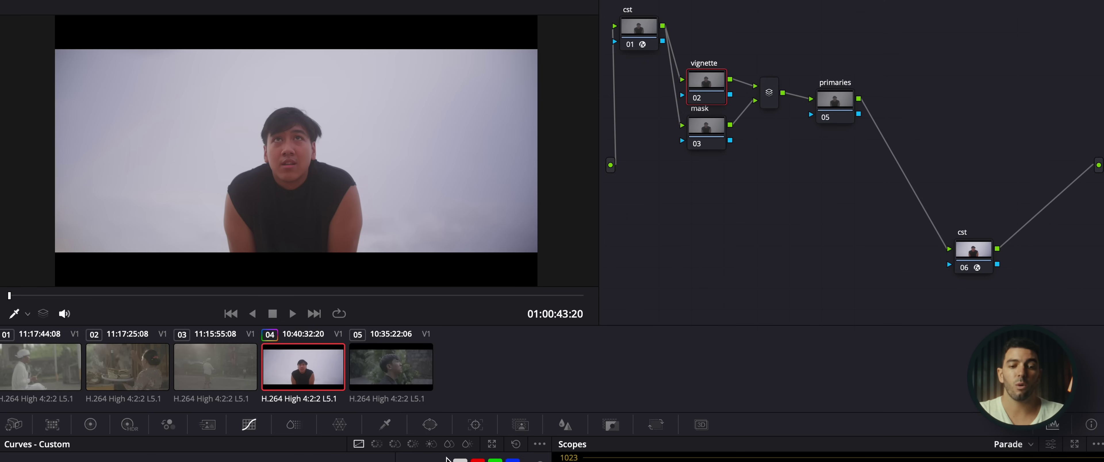
Step: On the vignette node, add a circular window stretched across the frame with a soft edge, and darken the frame edges with the custom curve
left_click(430, 424)
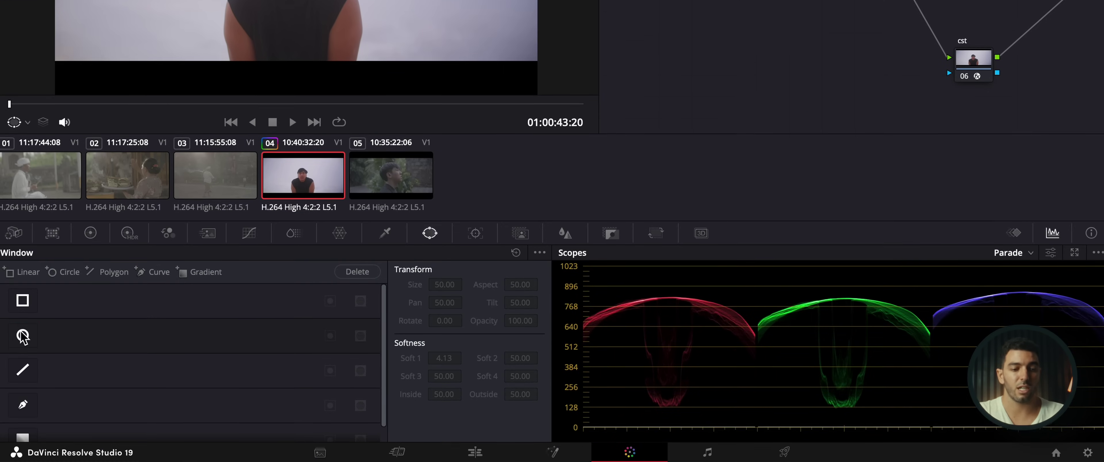
left_click(23, 405)
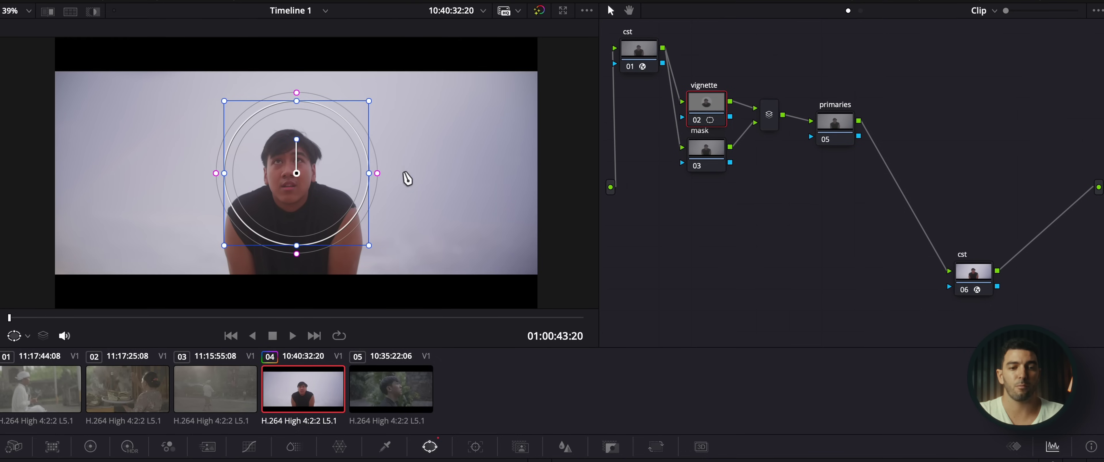
left_click_drag(406, 177, 582, 202)
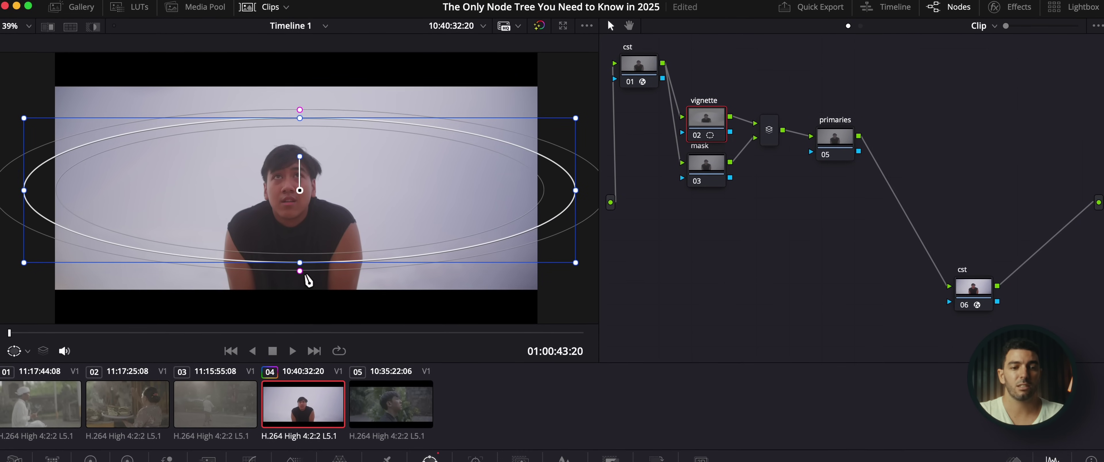
left_click_drag(300, 279, 300, 291)
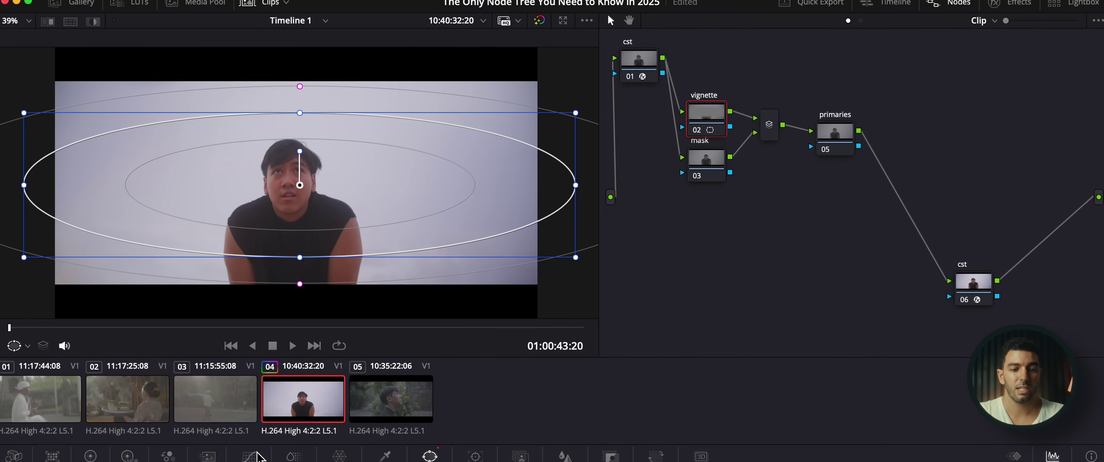
left_click(257, 455)
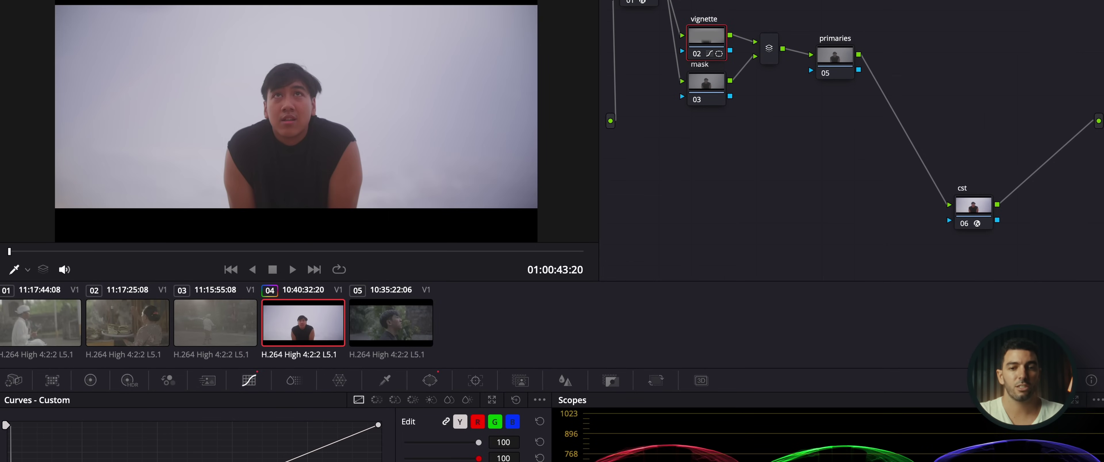
Step: On the mask node, draw a closed curve window around the man's arms, shoulders and head
left_click(705, 85)
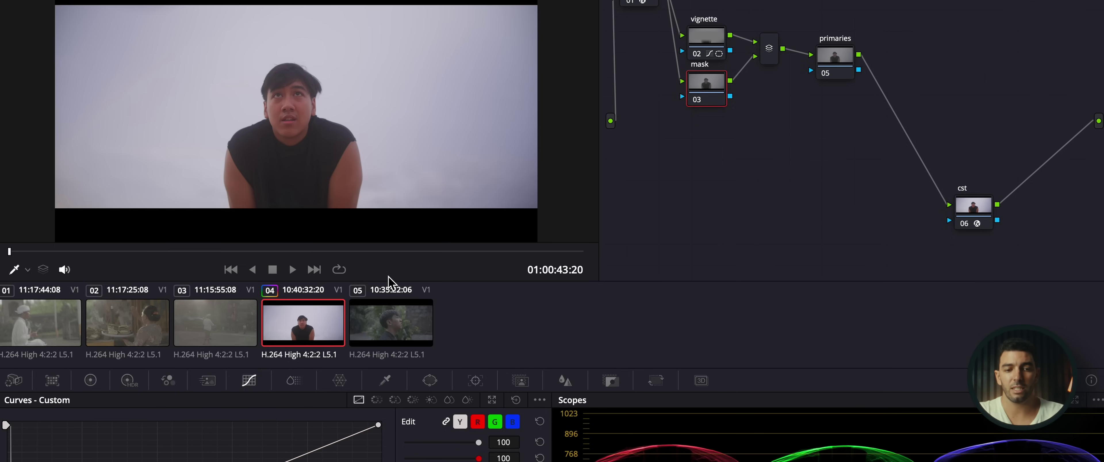
left_click(430, 381)
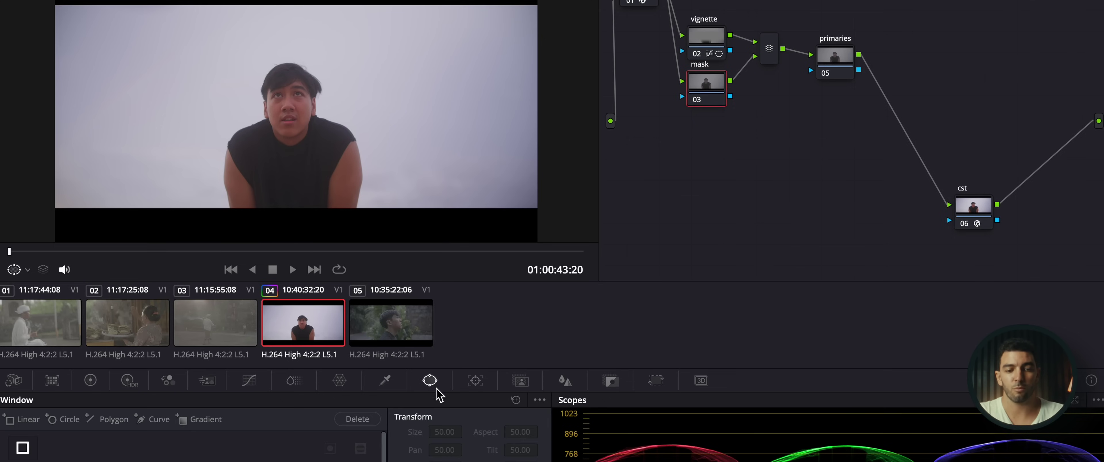
left_click(657, 353)
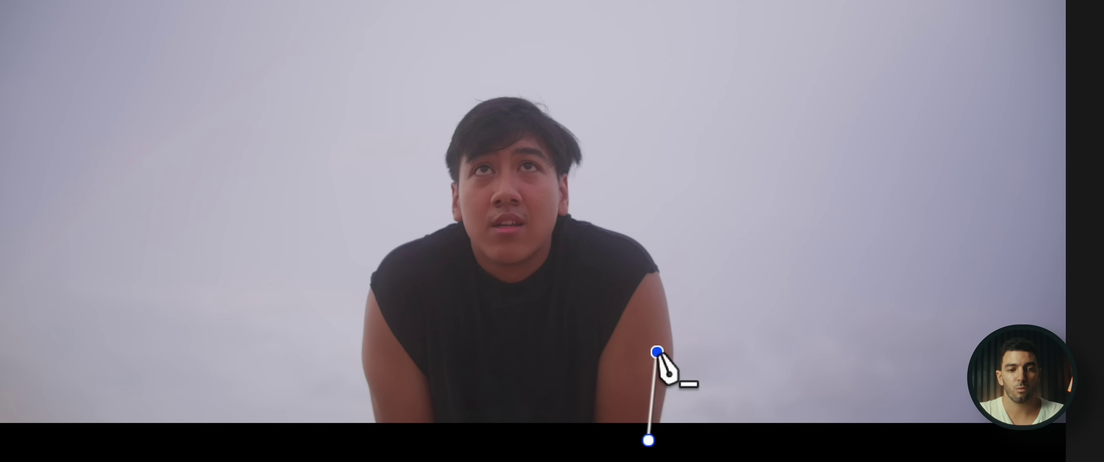
left_click(651, 248)
left_click(566, 206)
left_click(571, 159)
left_click(506, 107)
left_click(456, 158)
left_click(456, 221)
left_click(384, 249)
left_click(366, 356)
left_click(368, 434)
left_click(649, 440)
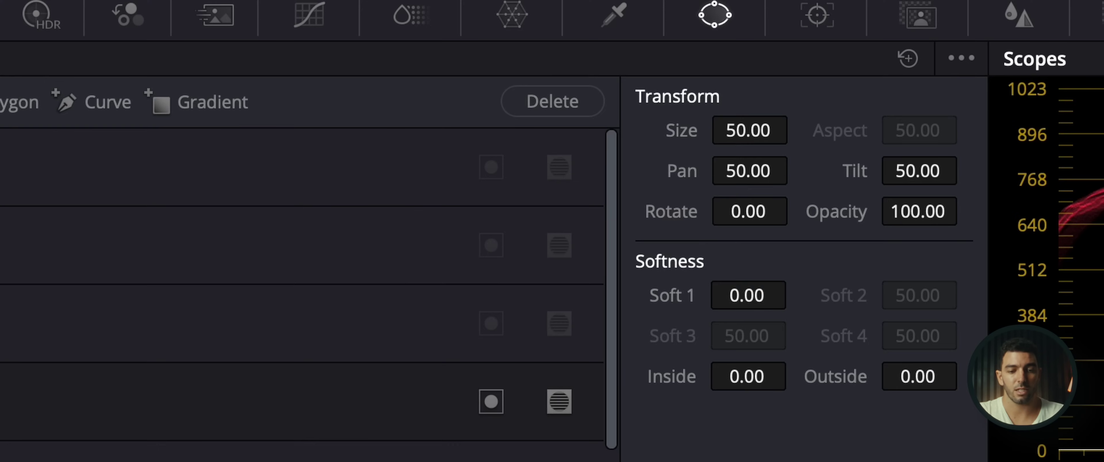
Step: Increase the mask window's Soft 1 and Inside softness and track the window through the clip
left_click_drag(748, 295, 796, 293)
left_click_drag(750, 377, 814, 374)
left_click(817, 15)
left_click(120, 182)
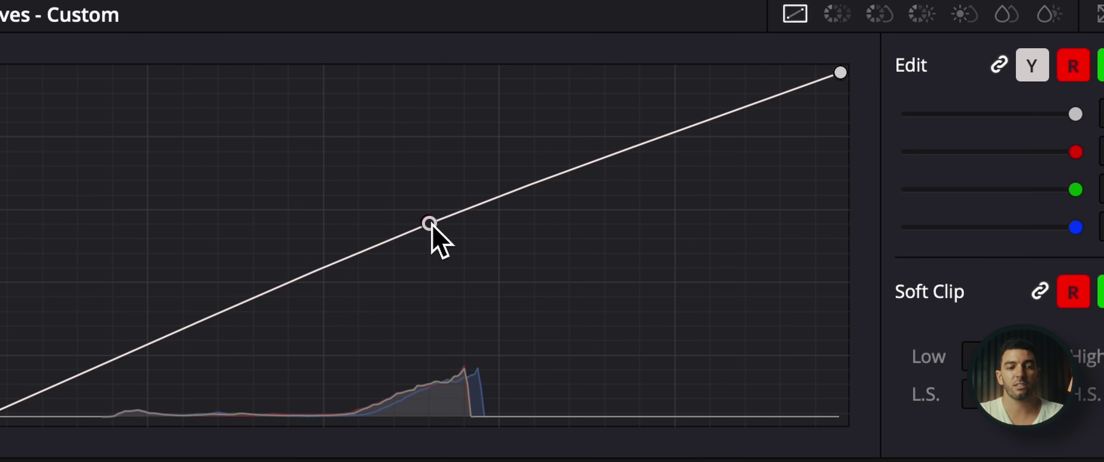
Step: Brighten the man by raising the midtones on the mask node's custom curve, and align the mixer with the primaries node
mouse_move(433, 225)
left_mouse_down()
mouse_move(460, 277)
mouse_move(419, 222)
left_mouse_up()
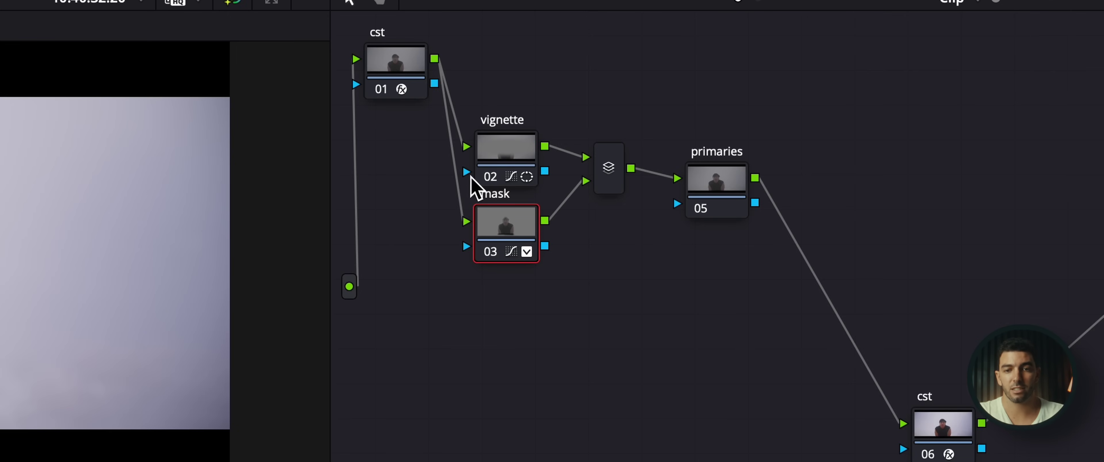
left_click_drag(611, 167, 614, 182)
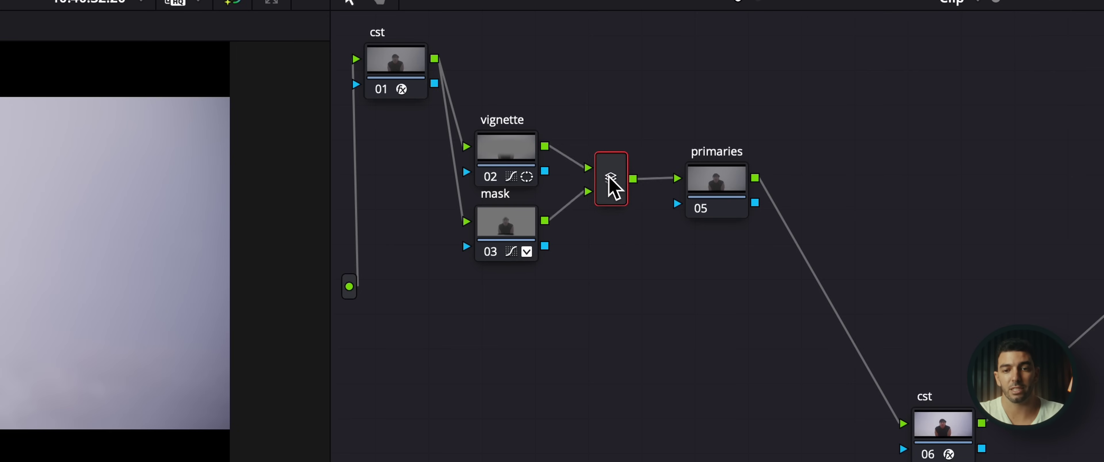
Step: Shape an S-curve on the primaries node with lowered shadows, raised highlights and a midtone control point
left_click(715, 192)
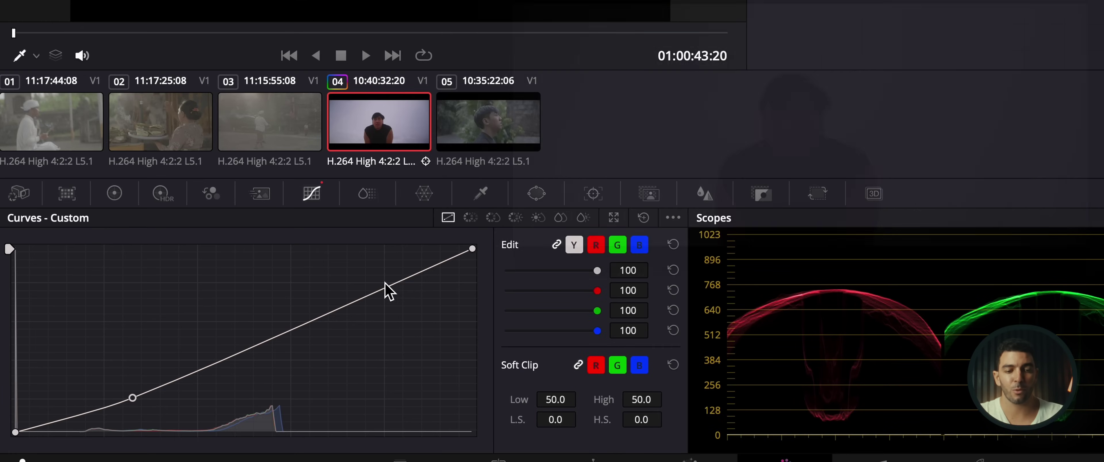
left_click_drag(385, 283, 370, 274)
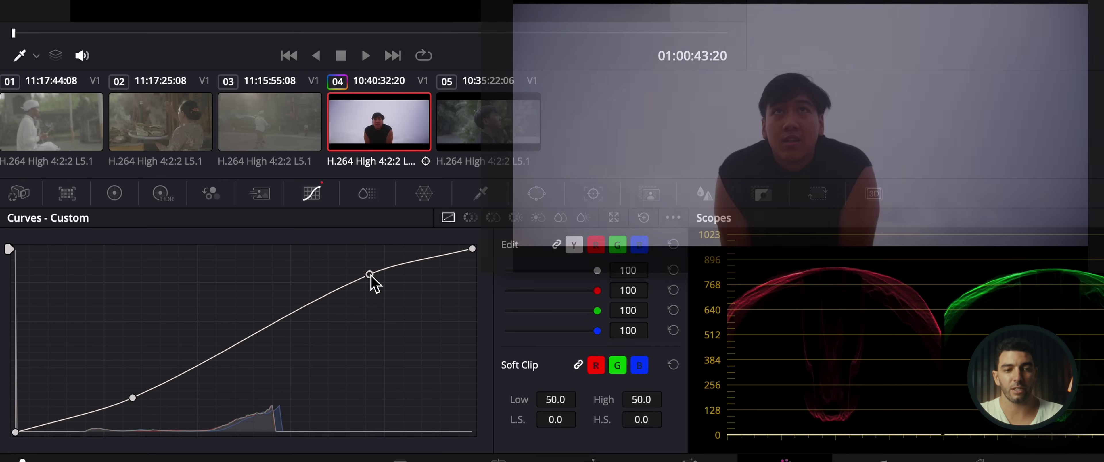
left_click_drag(132, 400, 113, 408)
left_click(248, 333)
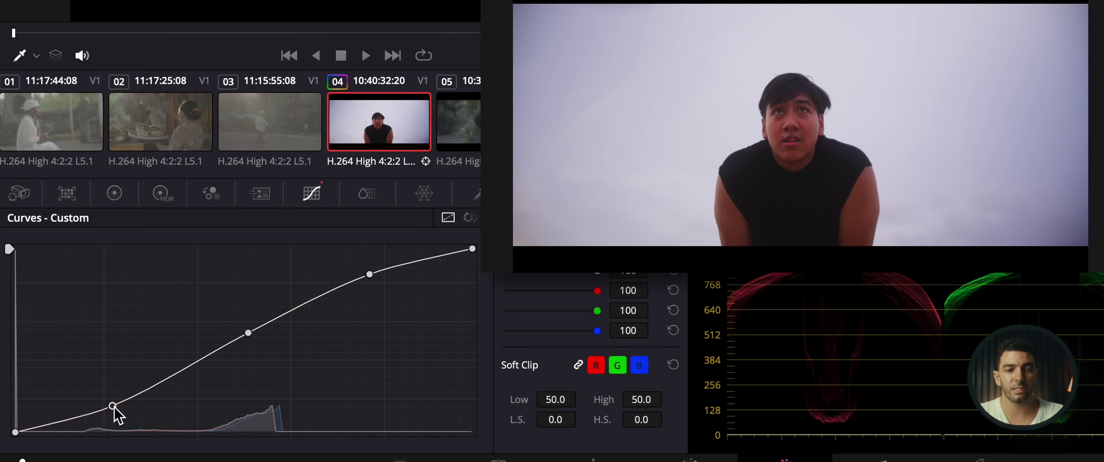
Step: Balance the primaries node with the color wheels, lowering red in Lift and Gamma and fine-tuning red and blue in Gain
left_click(115, 194)
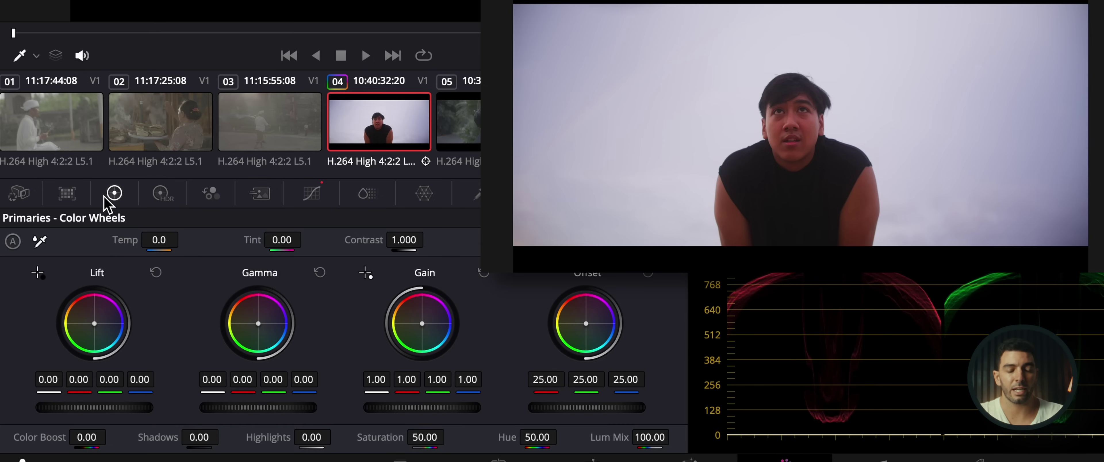
left_click_drag(79, 380, 145, 380)
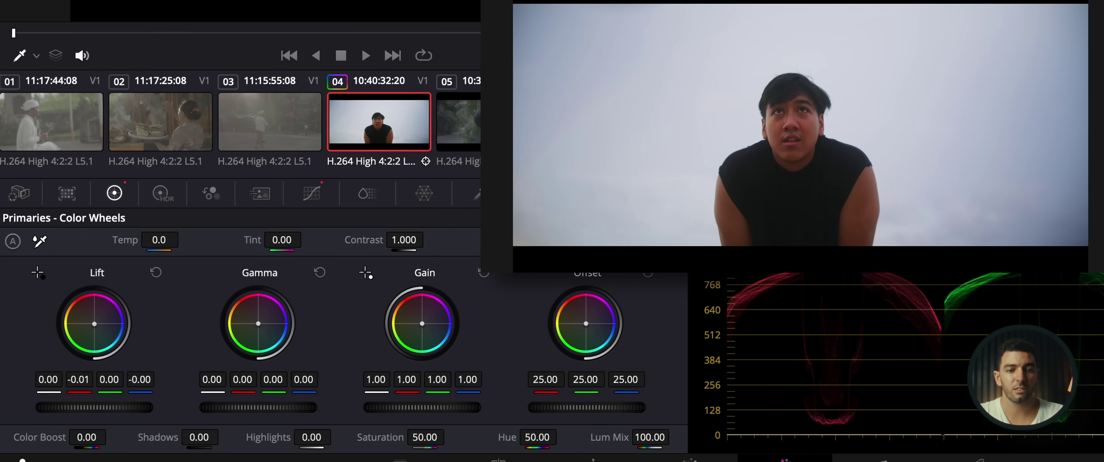
left_click_drag(252, 380, 249, 380)
left_click_drag(409, 380, 472, 380)
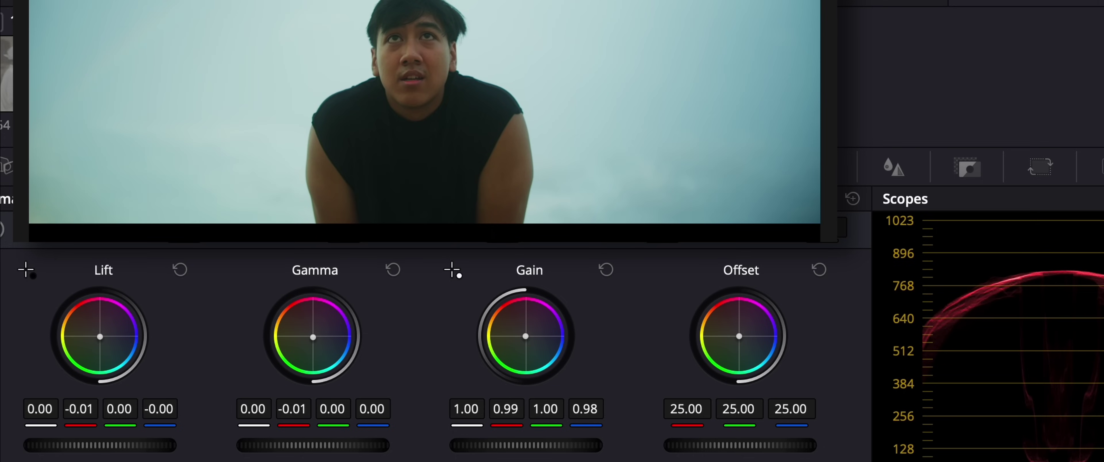
left_click_drag(507, 414, 508, 414)
left_click_drag(297, 413, 291, 413)
left_click_drag(80, 410, 76, 411)
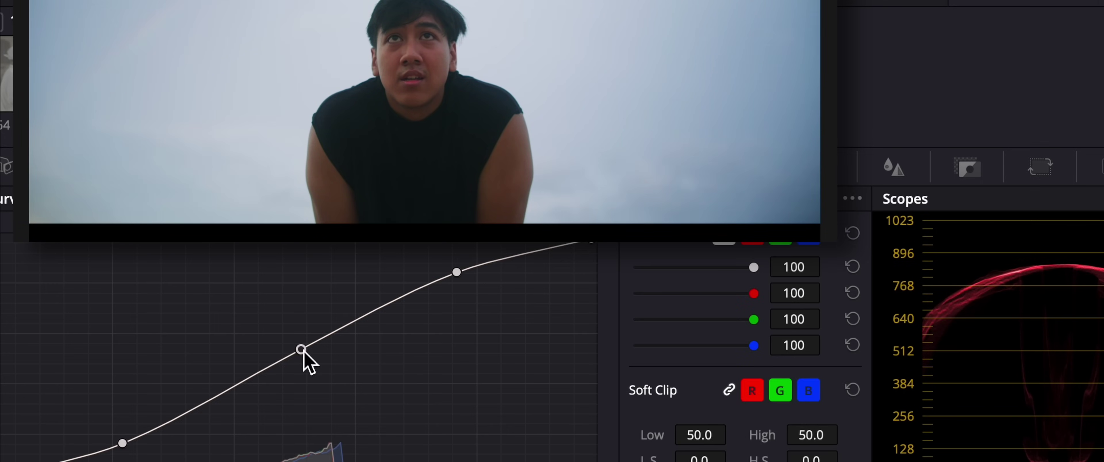
Step: Lower the shadow point on the primaries node's custom curve and compare the image with the node off and on
left_click_drag(123, 447, 113, 449)
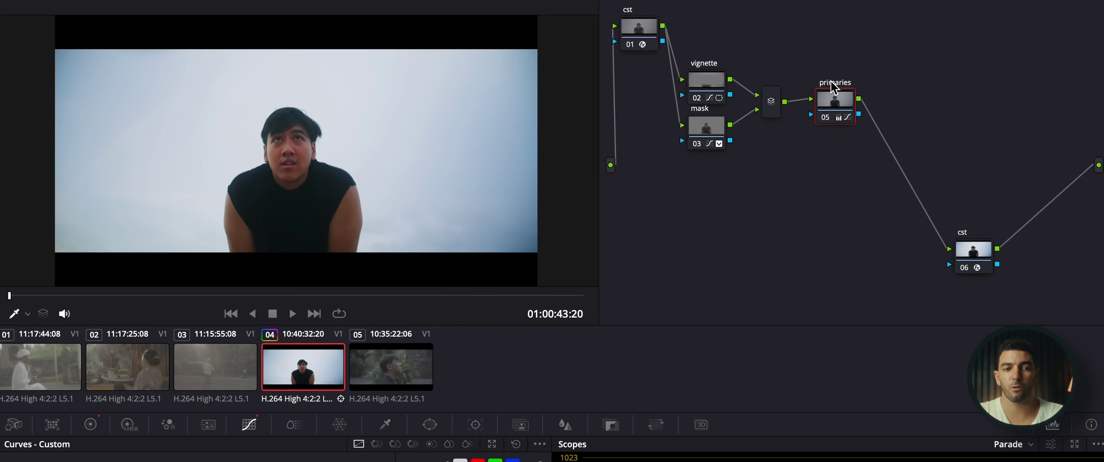
key("ctrl+d")
key("ctrl+d")
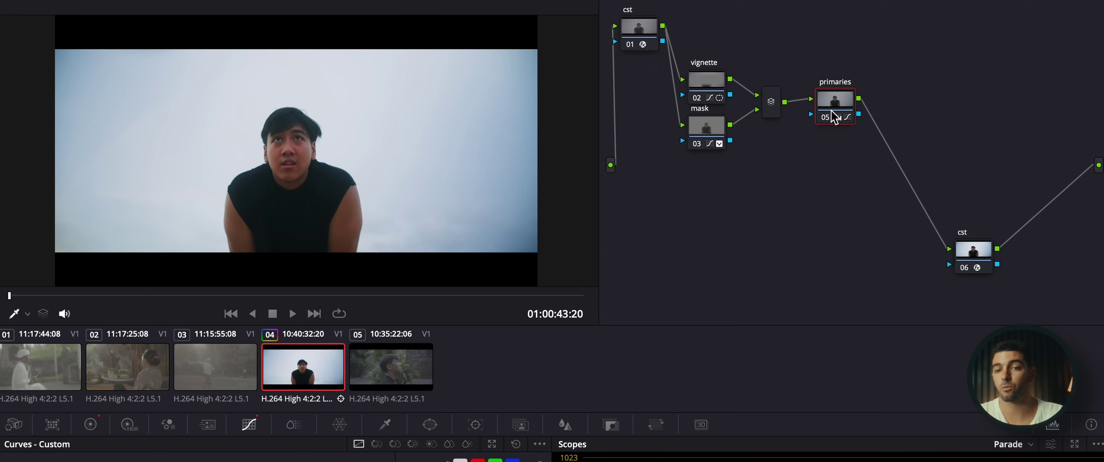
Step: Add a serial node after primaries, label it color and place it below the mask node
mouse_move(836, 106)
left_mouse_down()
mouse_move(823, 99)
mouse_move(834, 101)
left_mouse_up()
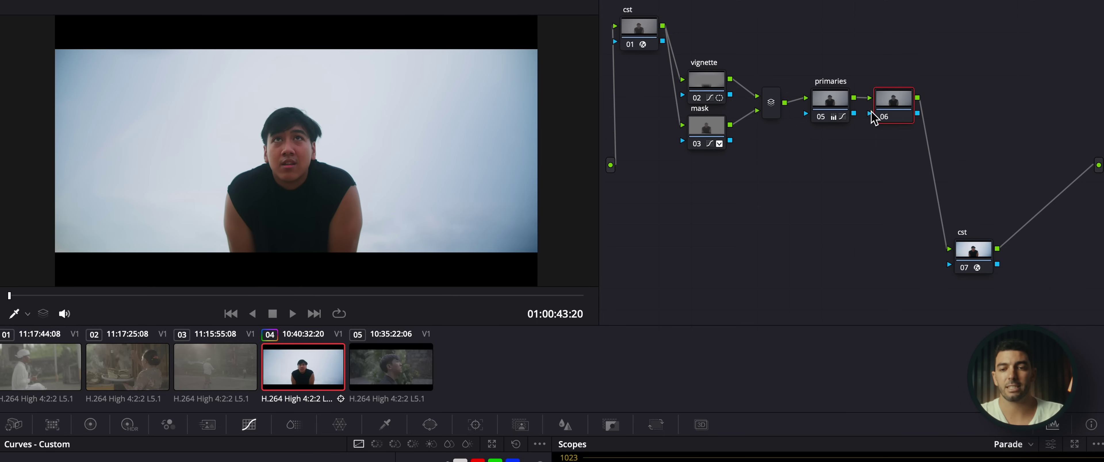
double_click(895, 95)
type("color")
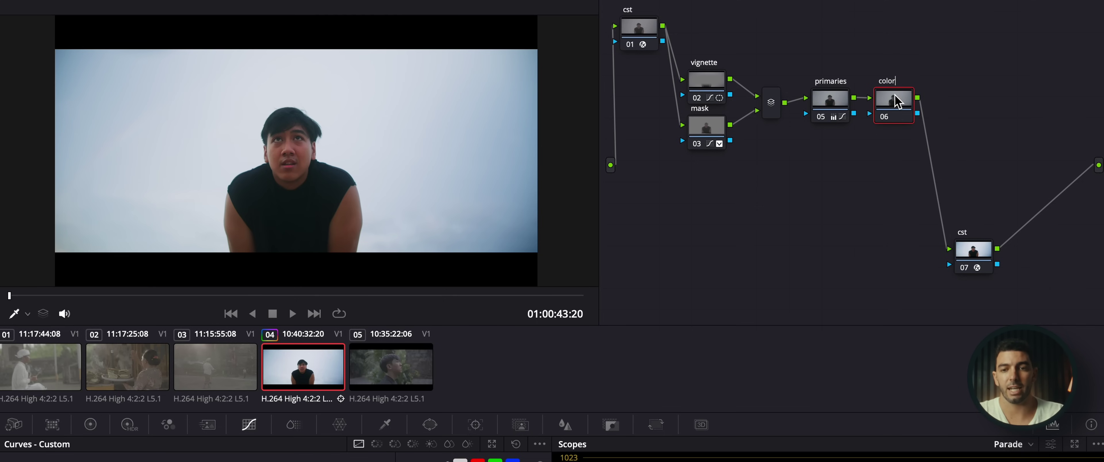
left_click_drag(897, 102, 777, 182)
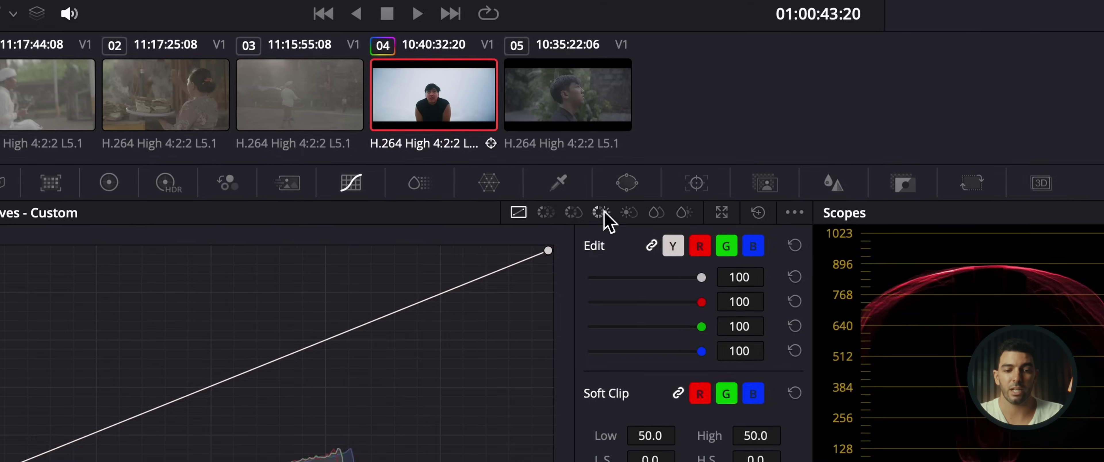
Step: In the color node's Hue-Saturation Color Warper, pull the red point inward to Hue 0.99 and Sat 0.91
left_click(427, 426)
left_click(447, 426)
left_click(465, 427)
left_click(520, 137)
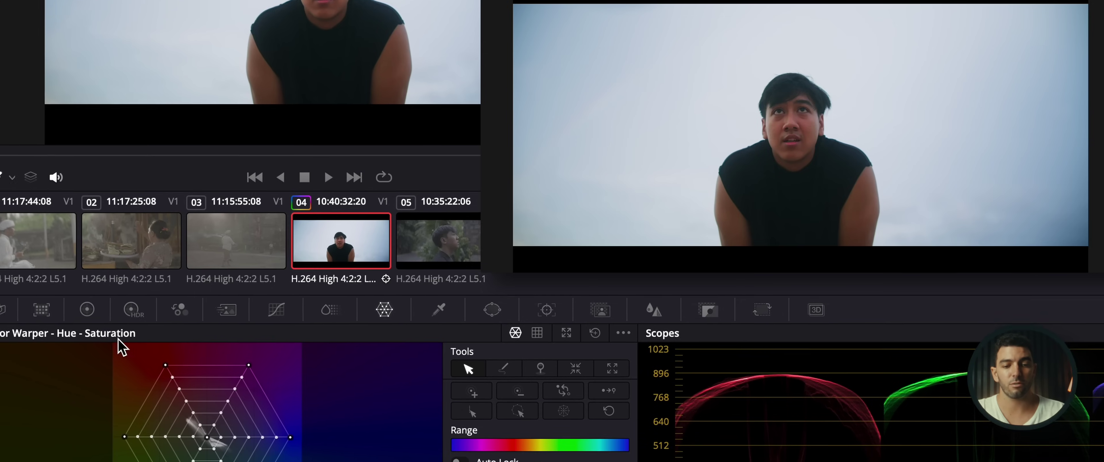
left_click_drag(180, 344, 188, 403)
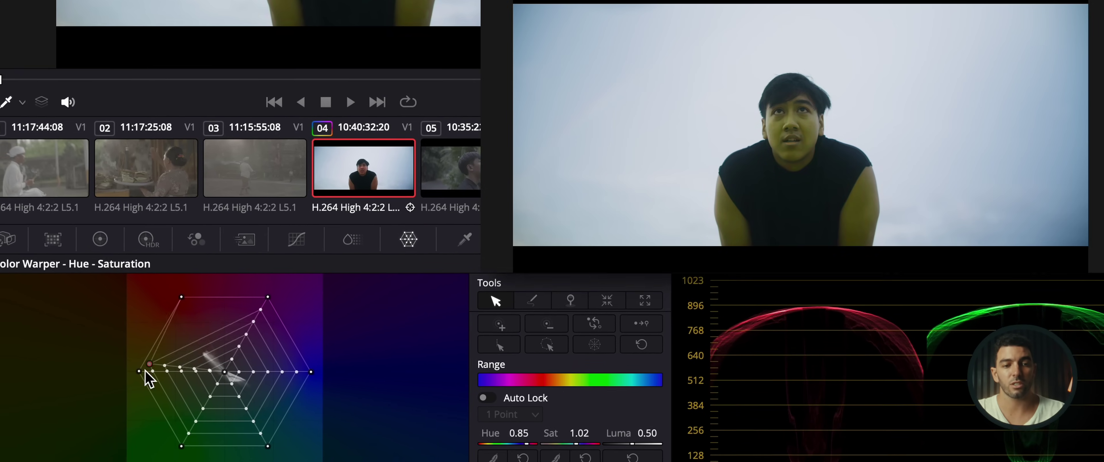
left_click_drag(198, 361, 190, 302)
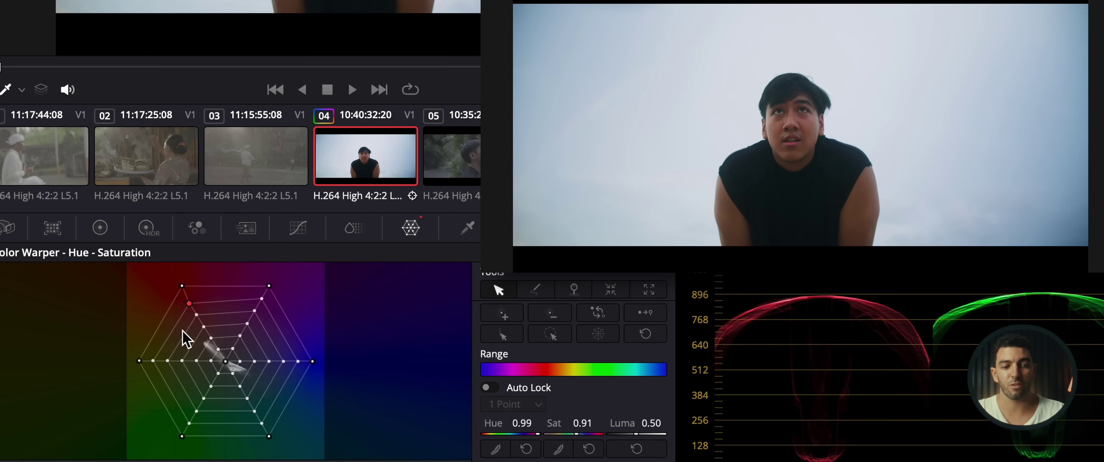
Step: Pull the warper's yellow, green and cyan points slightly inward and shift the blue point to Hue 0.36 and Sat 0.92
left_click_drag(153, 361, 165, 362)
left_click_drag(190, 424, 194, 421)
left_click(299, 361)
left_click_drag(299, 362, 294, 374)
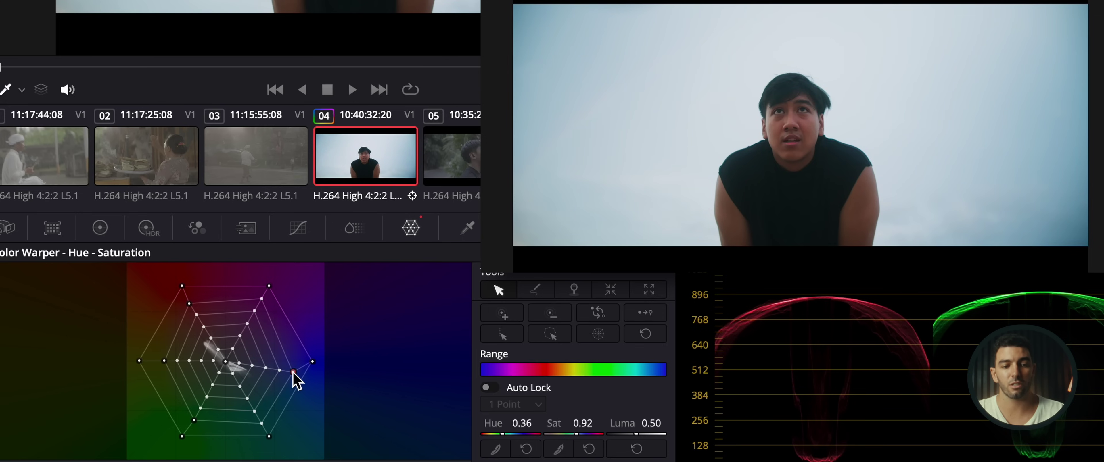
left_click_drag(261, 421, 258, 417)
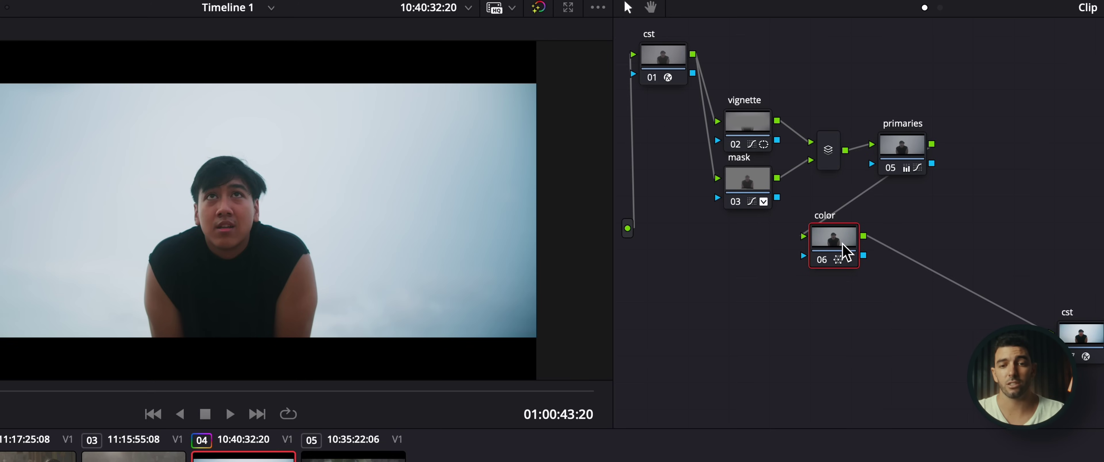
Step: Add a serial node after the color node and label it halation
left_click_drag(846, 253, 832, 253)
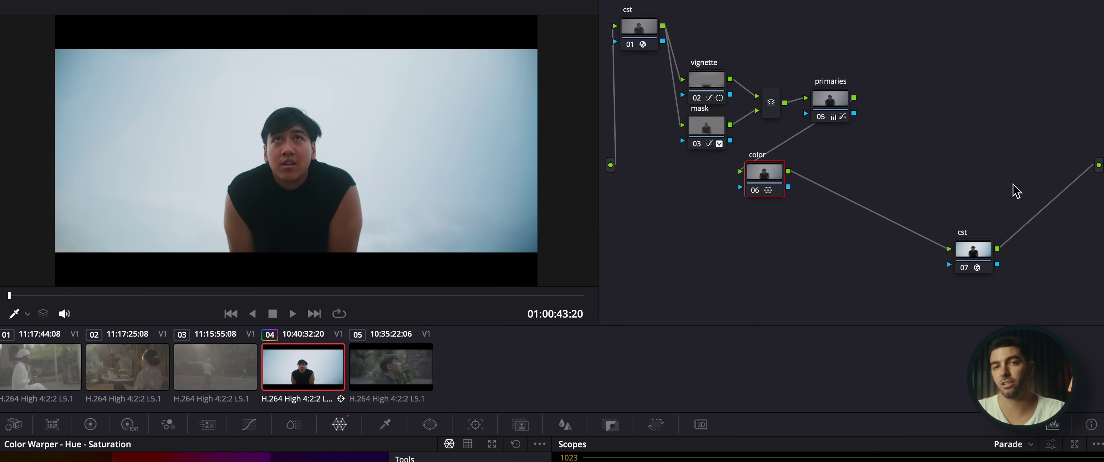
key("alt+s")
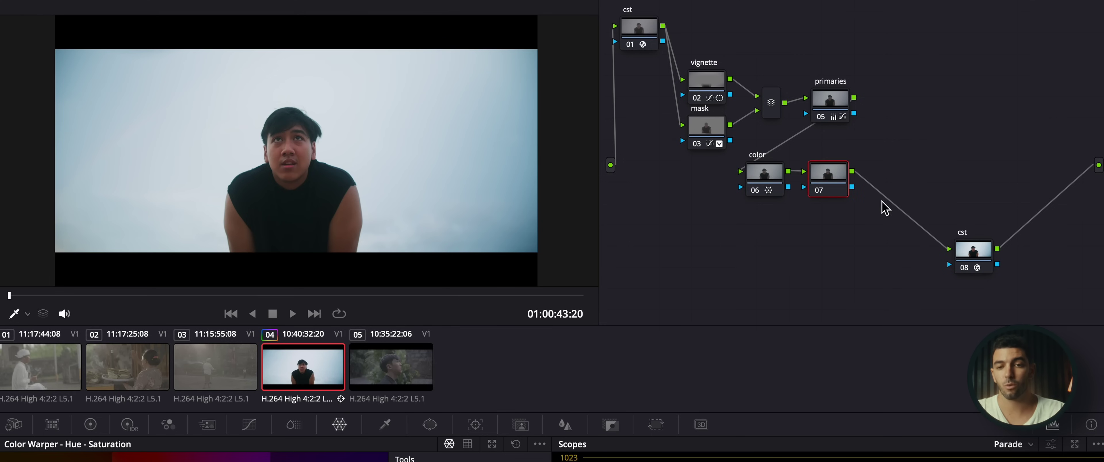
type("halai")
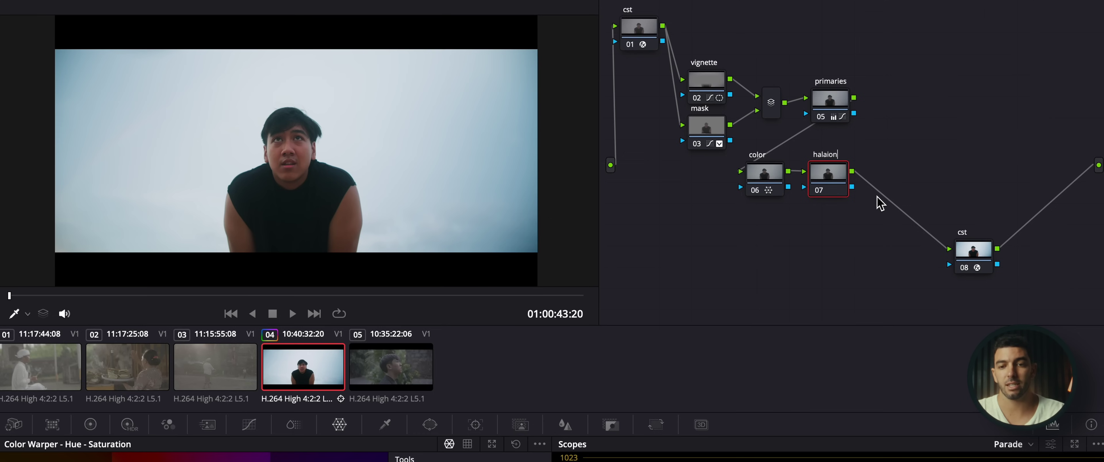
key("BackSpace")
type("tion")
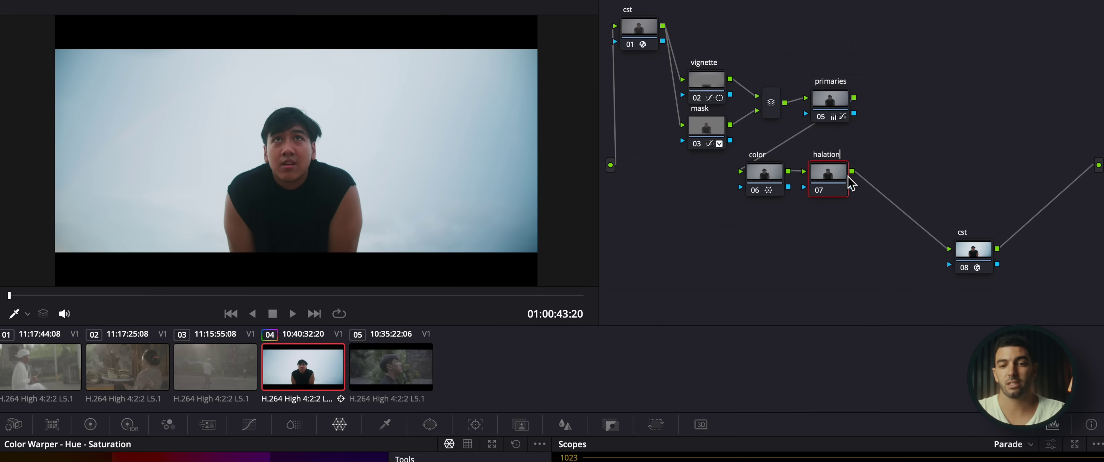
key("Return")
Step: Search the effects library for film and apply Film Look Creator to the halation node
key("super+6")
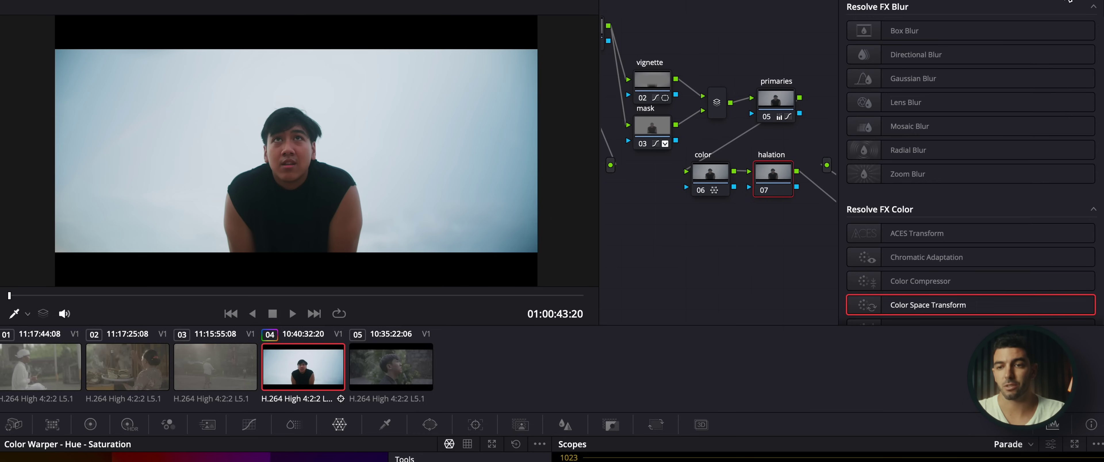
left_click(1067, 0)
type("halai")
left_click(1067, 0)
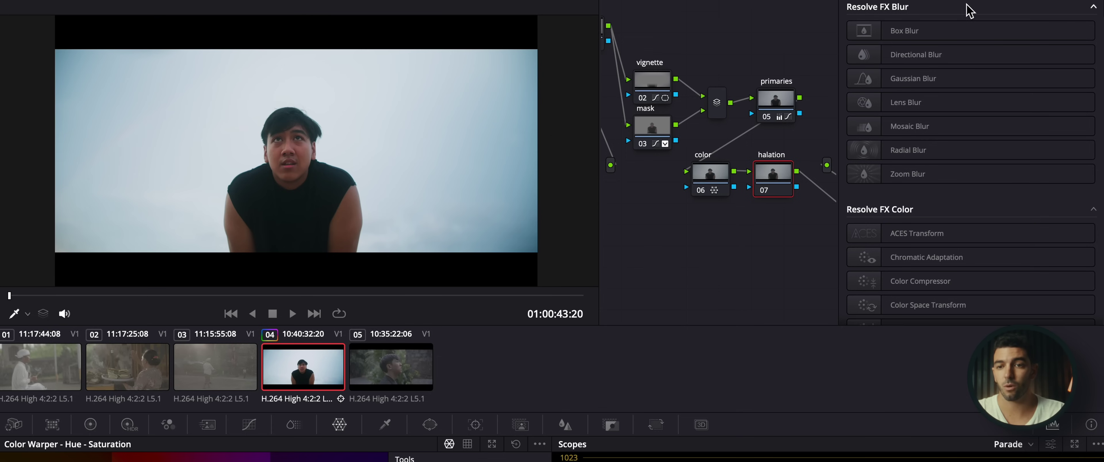
left_click(1067, 1)
type("film")
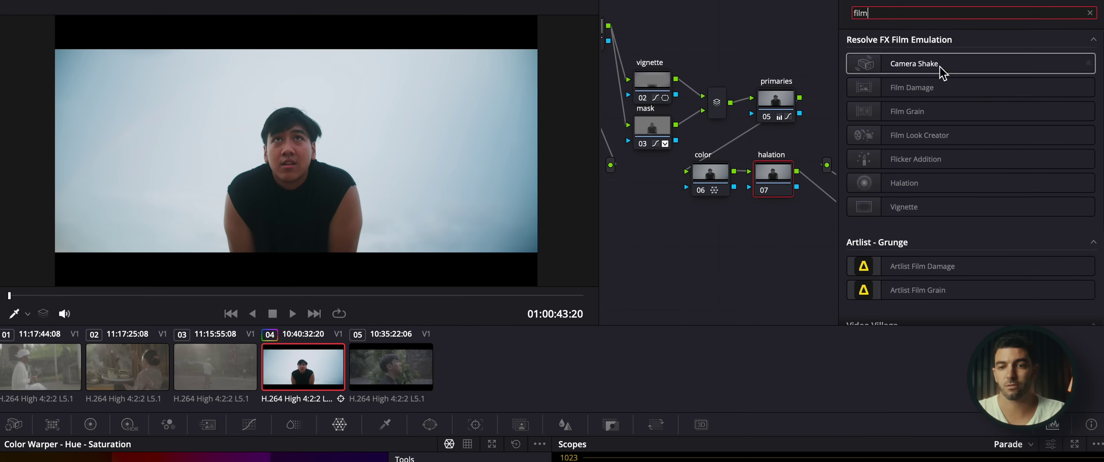
left_click_drag(887, 135, 781, 176)
Step: Try other Film Look Creator presets and set the preset to Clean Slate
left_click(966, 60)
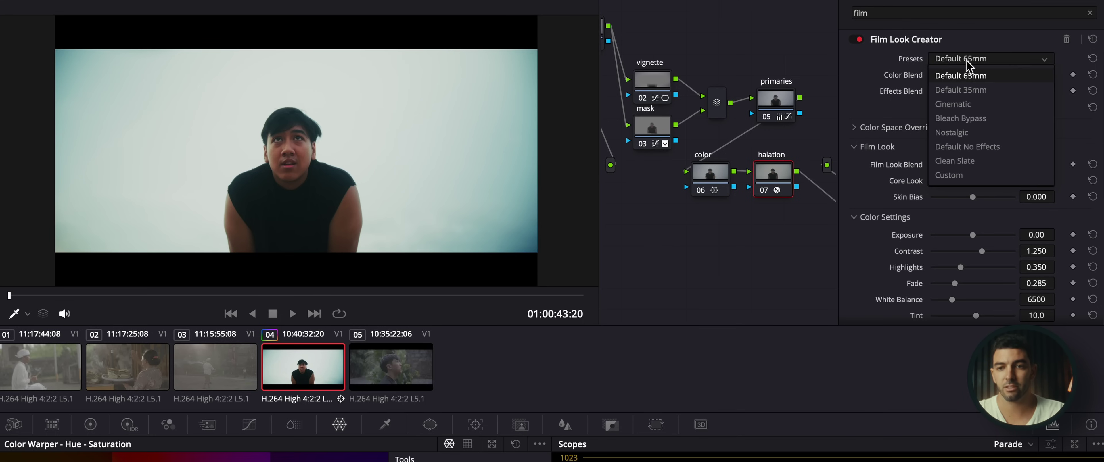
left_click(983, 176)
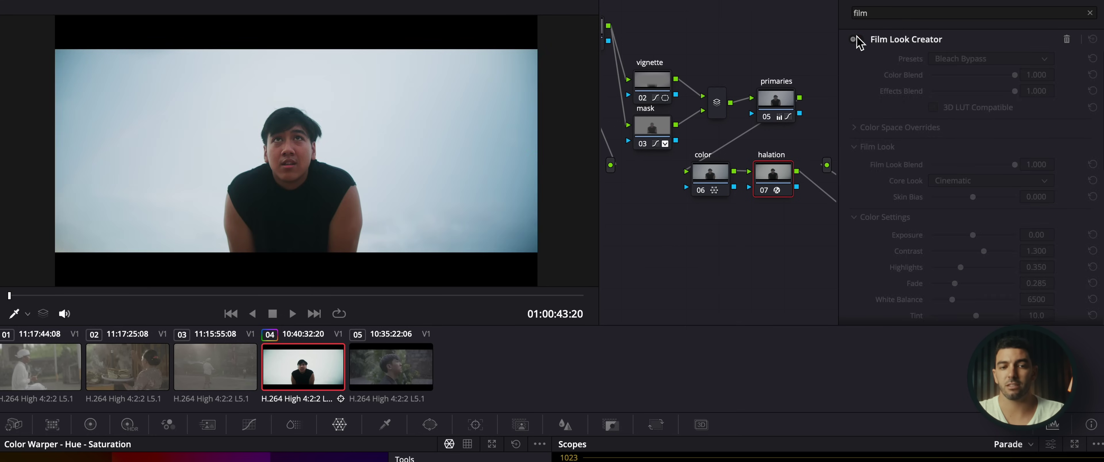
left_click(977, 60)
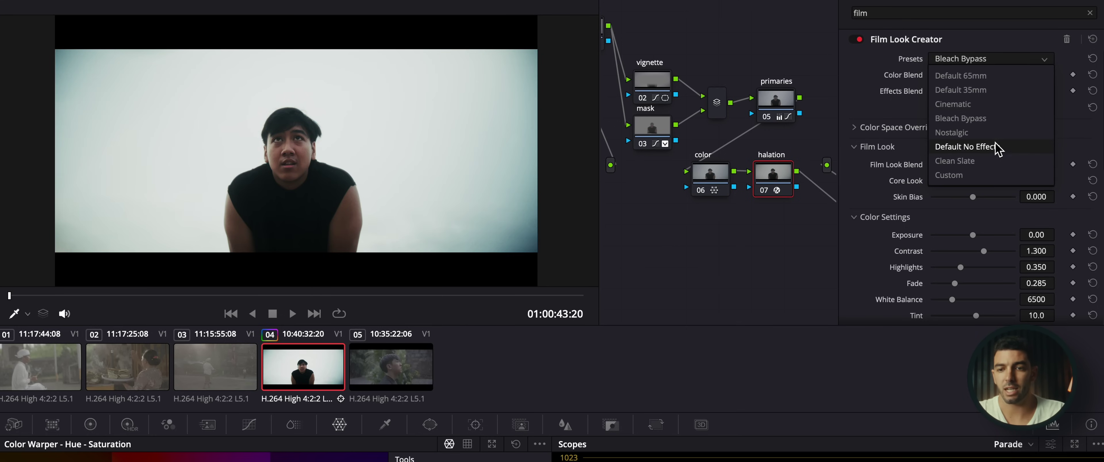
left_click(995, 162)
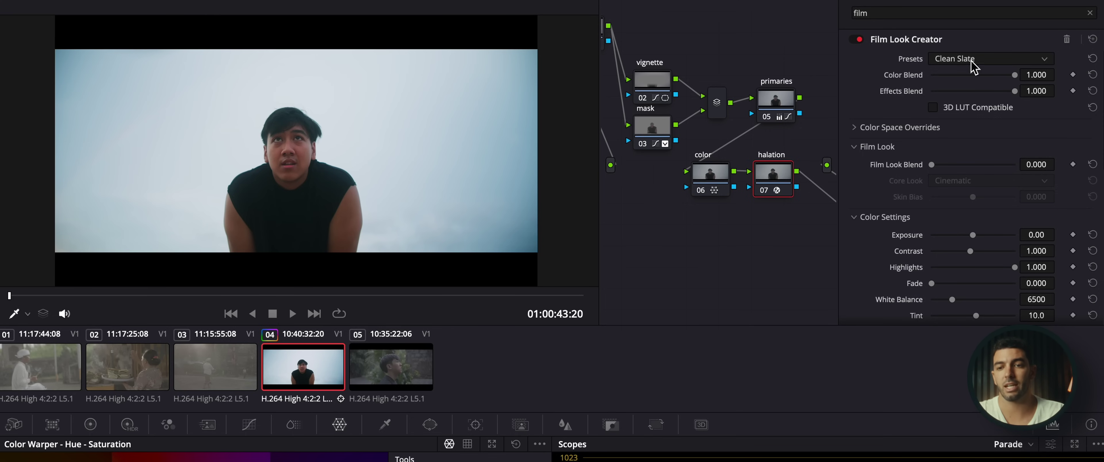
Step: Enable Halation, Bloom and Grain in Film Look Creator
scroll(860, 233, "down", 10)
scroll(860, 231, "up", 3)
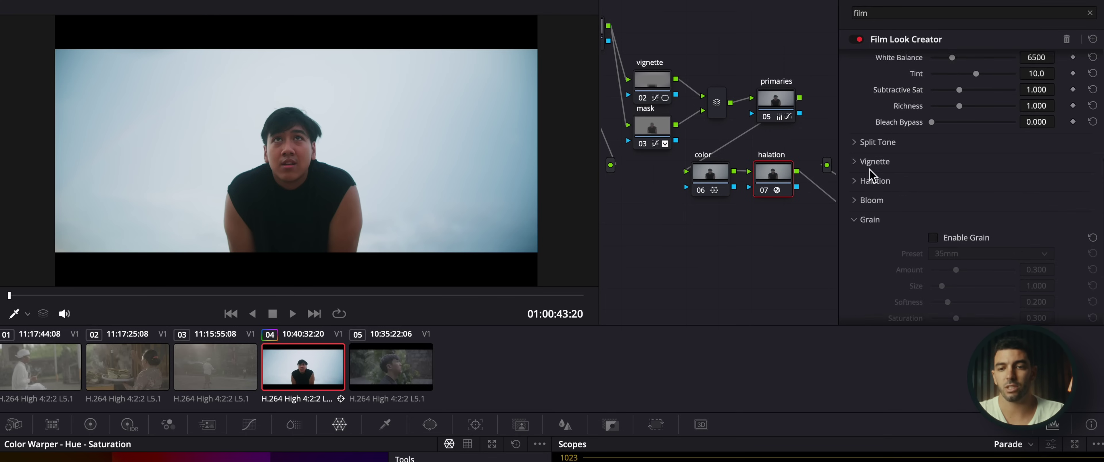
left_click(873, 181)
left_click(931, 200)
scroll(926, 205, "down", 1)
left_click(870, 257)
scroll(935, 214, "down", 3)
left_click(933, 179)
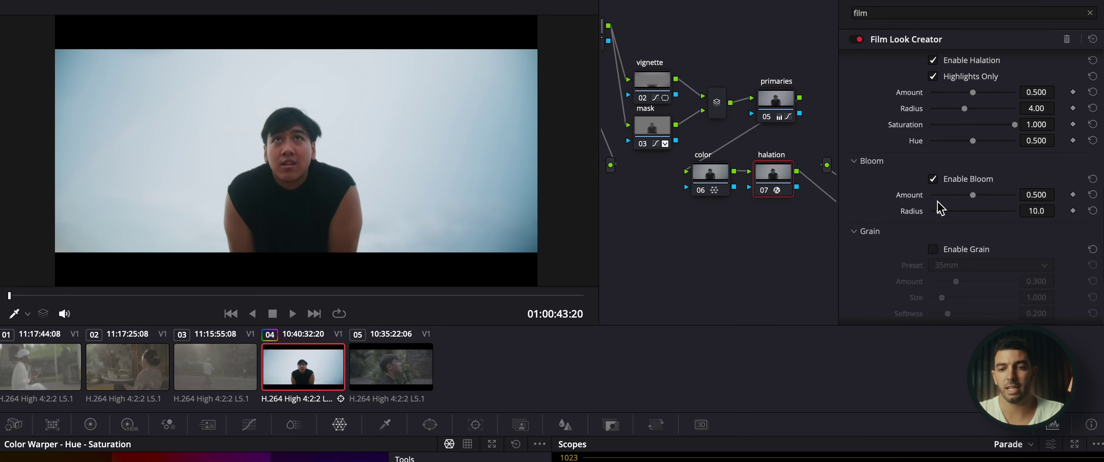
left_click(934, 249)
Step: Compare the close-up of the man's face with Film Look Creator off and on
scroll(879, 198, "up", 4)
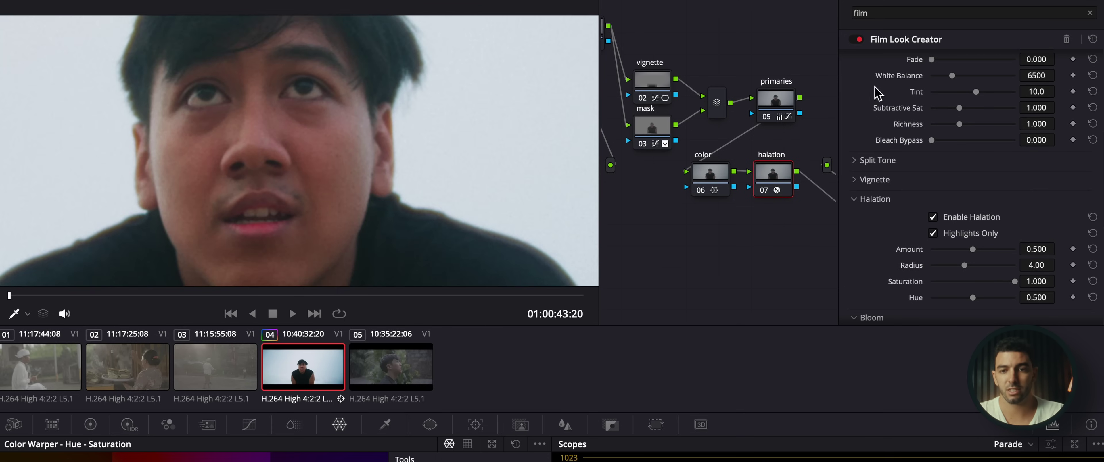
left_click(859, 39)
left_click(859, 39)
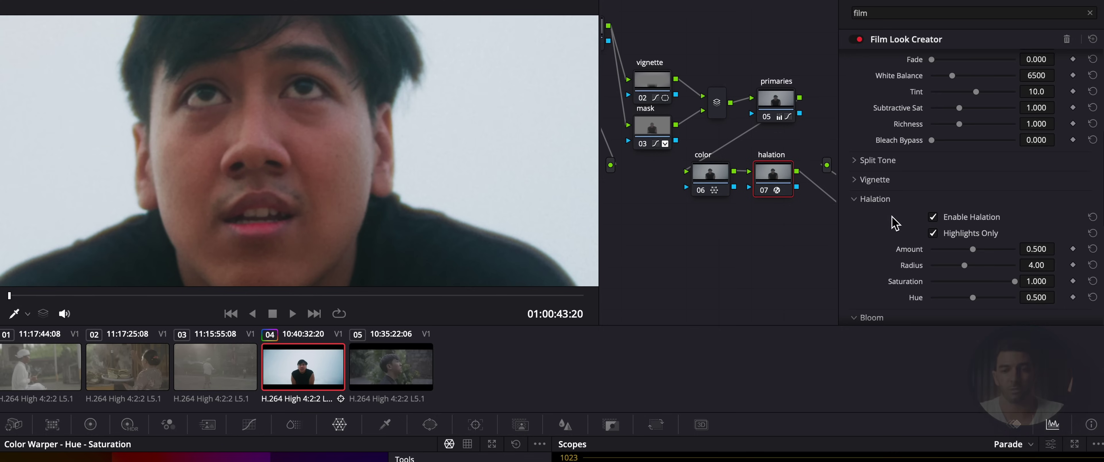
Step: Raise the Bloom radius to 16.3 and compare the face with the film effect off and on
scroll(895, 228, "down", 3)
scroll(939, 257, "down", 2)
scroll(938, 249, "down", 1)
left_click_drag(940, 260, 958, 260)
scroll(960, 266, "down", 2)
left_click(967, 274)
left_click(969, 281)
scroll(865, 277, "down", 2)
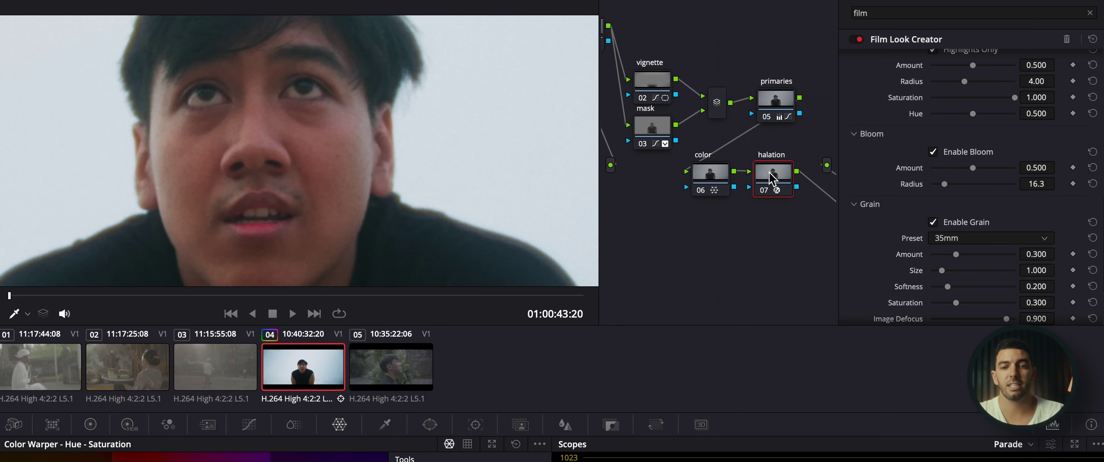
left_click(855, 39)
left_click(856, 40)
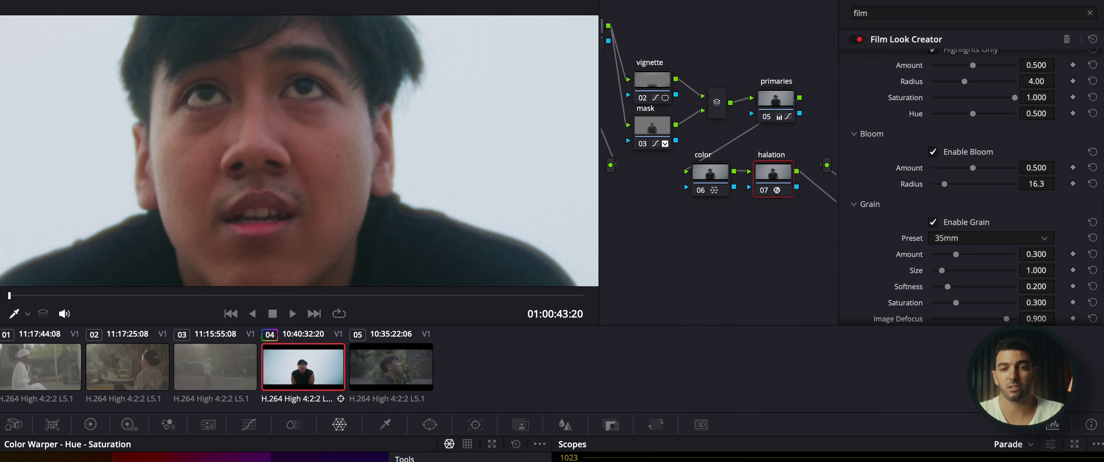
Step: Close the effects library, rename the halation node as film and compare the image with the whole grade bypassed
left_click(1016, 1)
double_click(819, 180)
type("film")
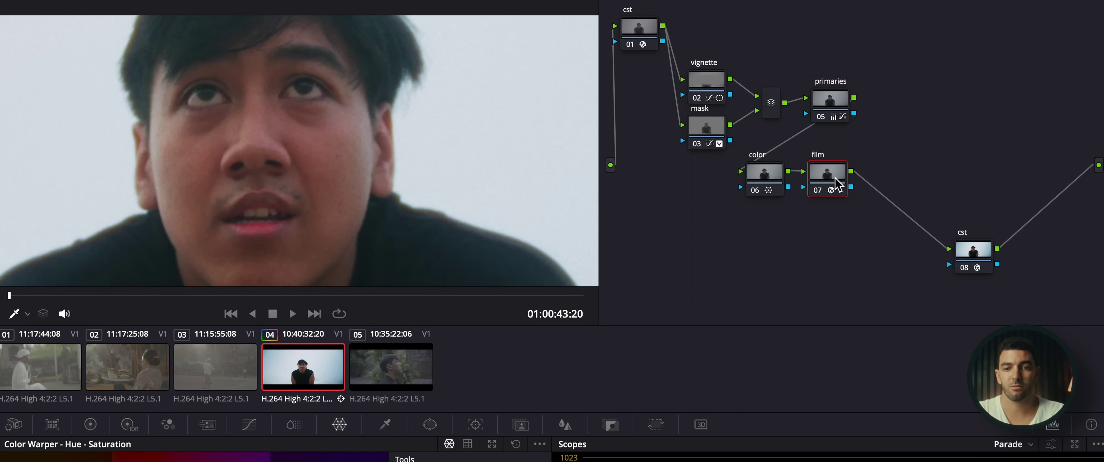
key("Return")
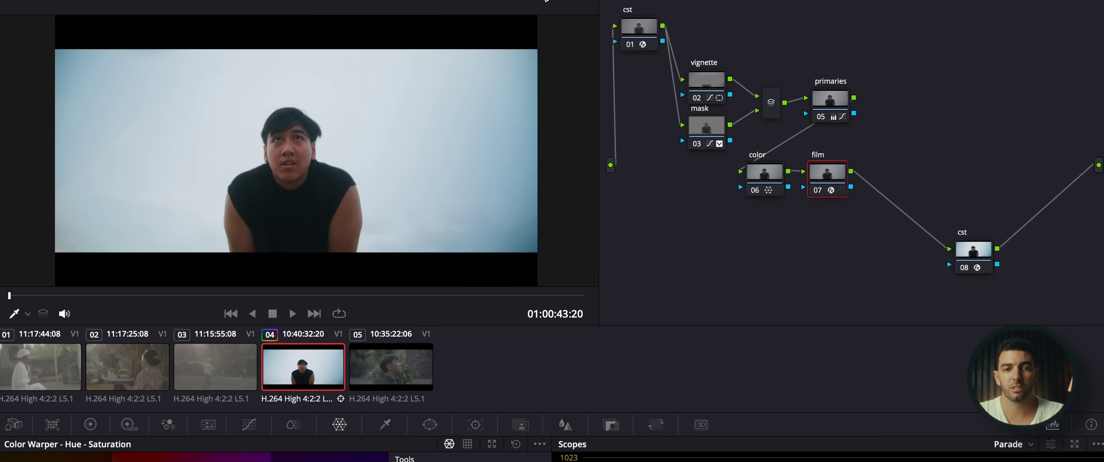
left_click(546, 1)
left_click(545, 1)
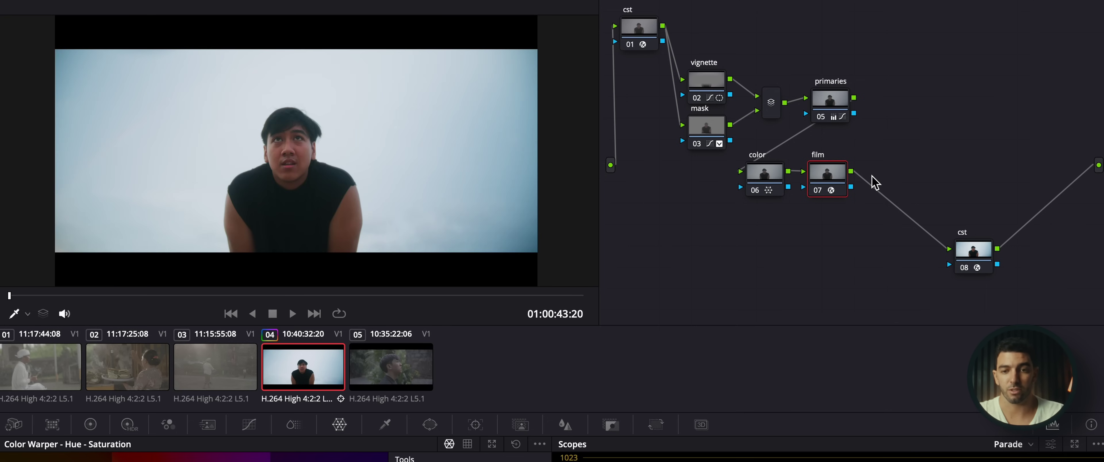
Step: Add a serial node after the film node and label it LUT
key("alt+s")
type("LUT")
key("Return")
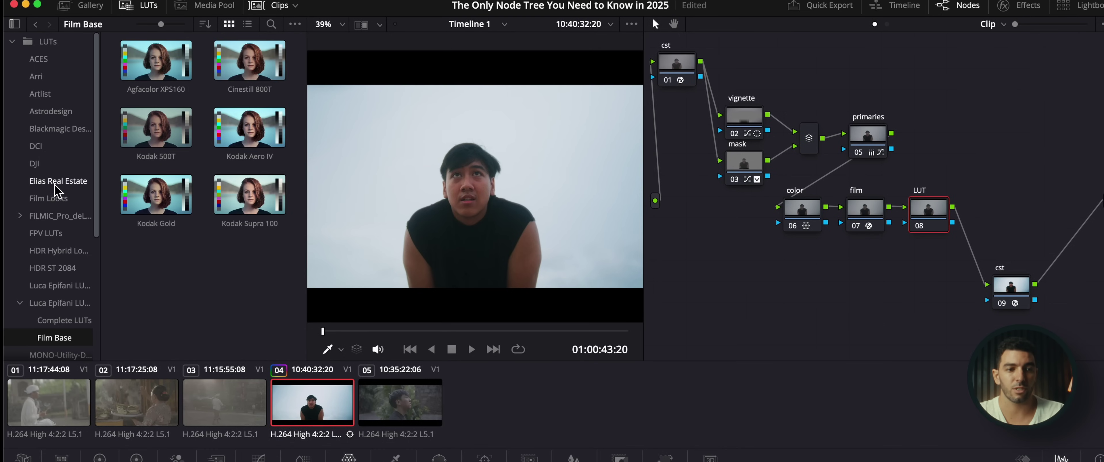
Step: Apply the Rec709 Kodak 2383 D60 LUT from Film Looks to the LUT node and close the LUT library
left_click(75, 199)
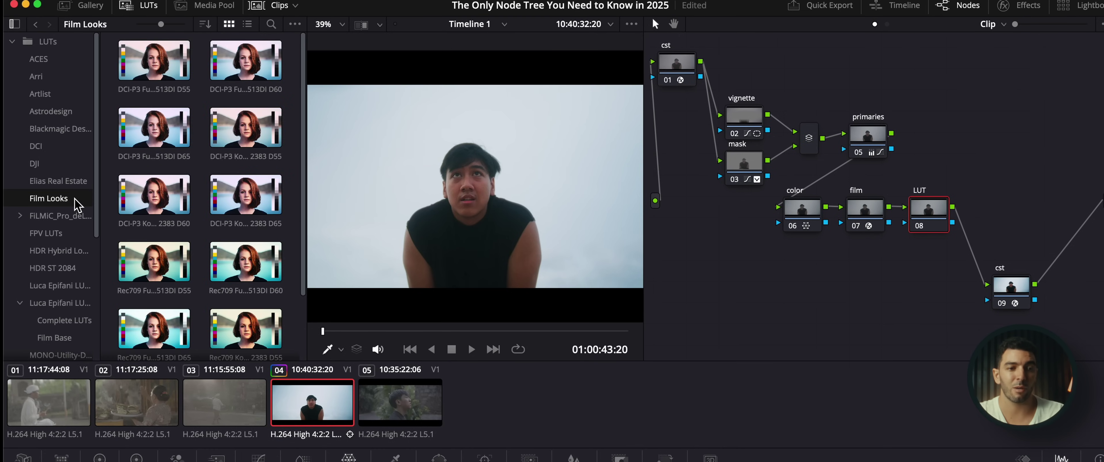
scroll(208, 108, "down", 3)
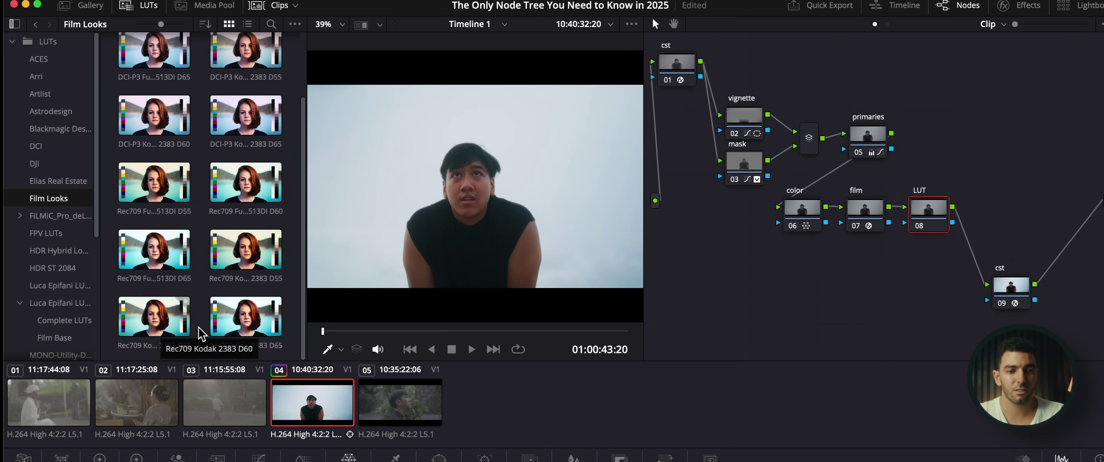
left_click_drag(155, 324, 587, 230)
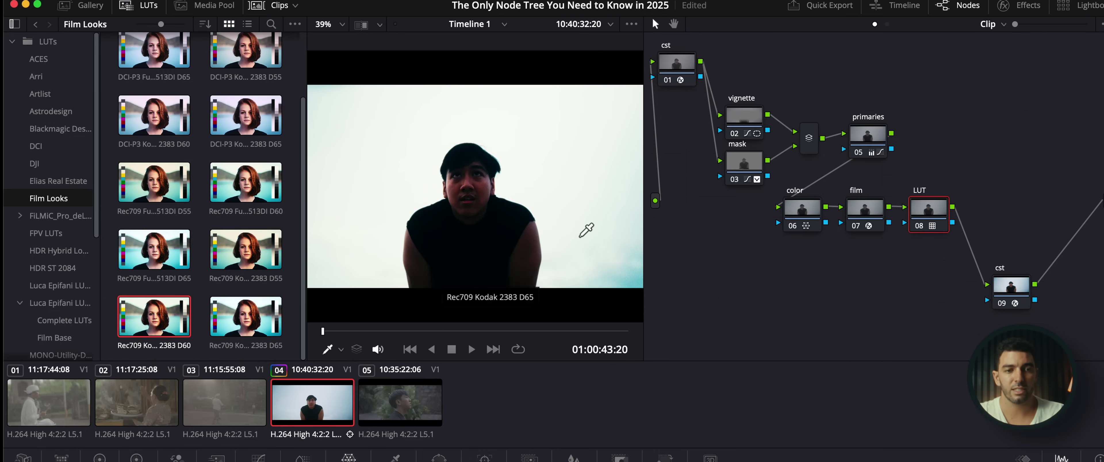
left_click(148, 5)
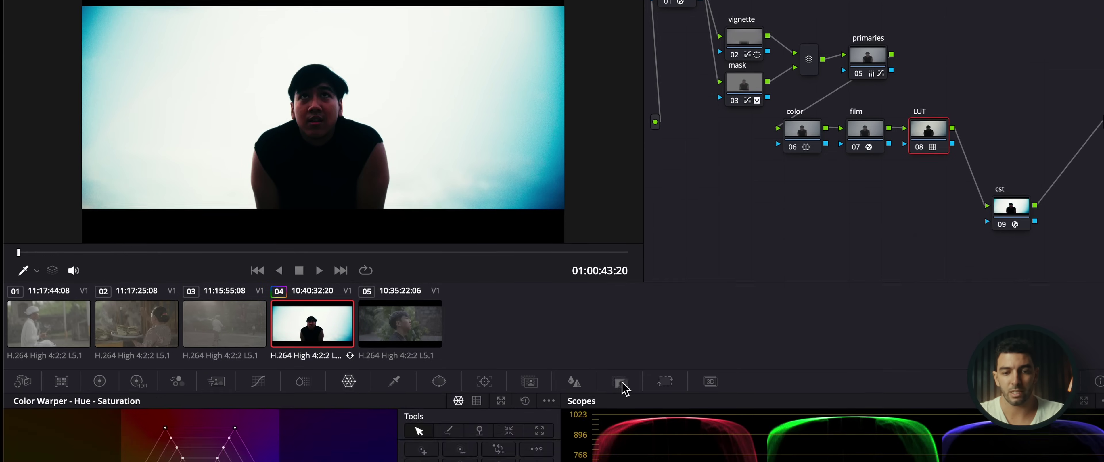
Step: Lower the key output gain of the LUT node to soften the look and compare the image with the node off and on
left_click(620, 454)
left_click_drag(416, 451, 375, 451)
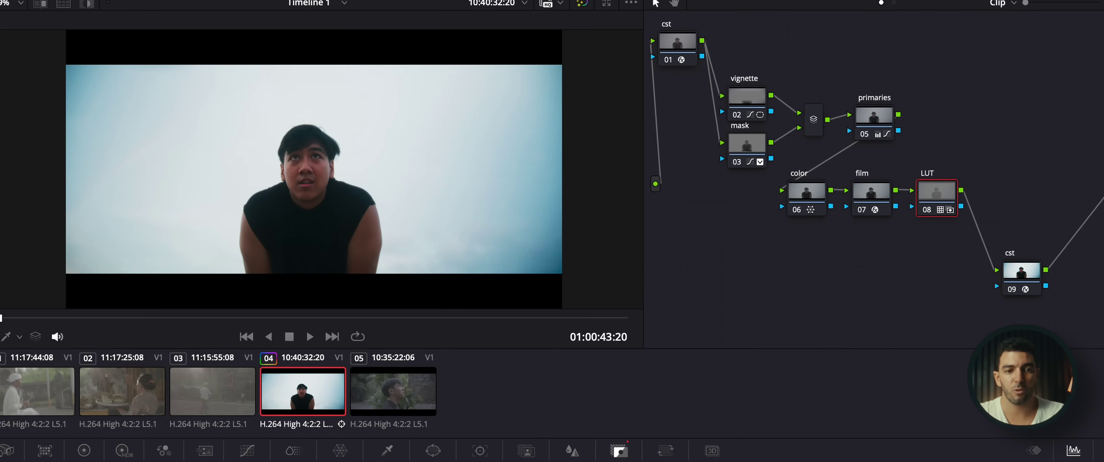
key("ctrl+d")
key("ctrl+d")
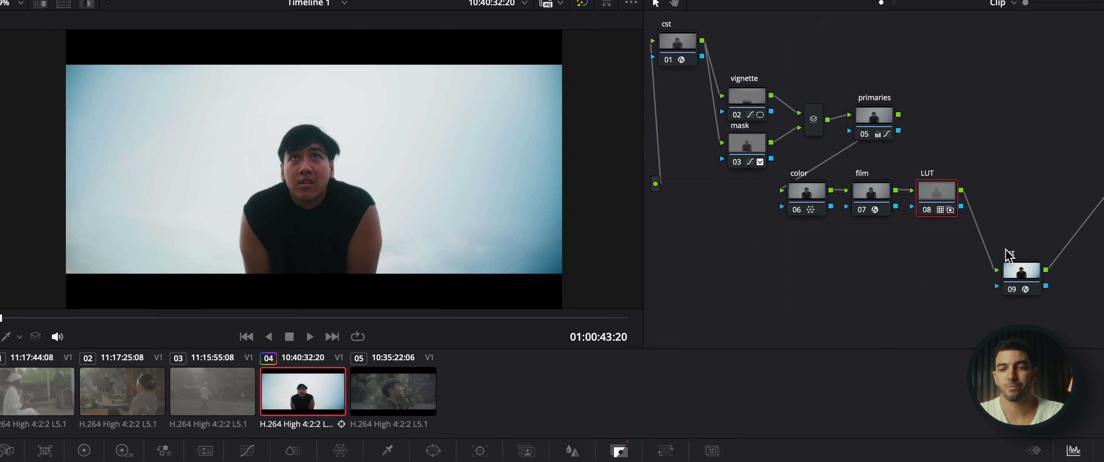
Step: Move the final cst node closer to the LUT node and copy the whole node tree onto clip 05
left_click(1019, 273)
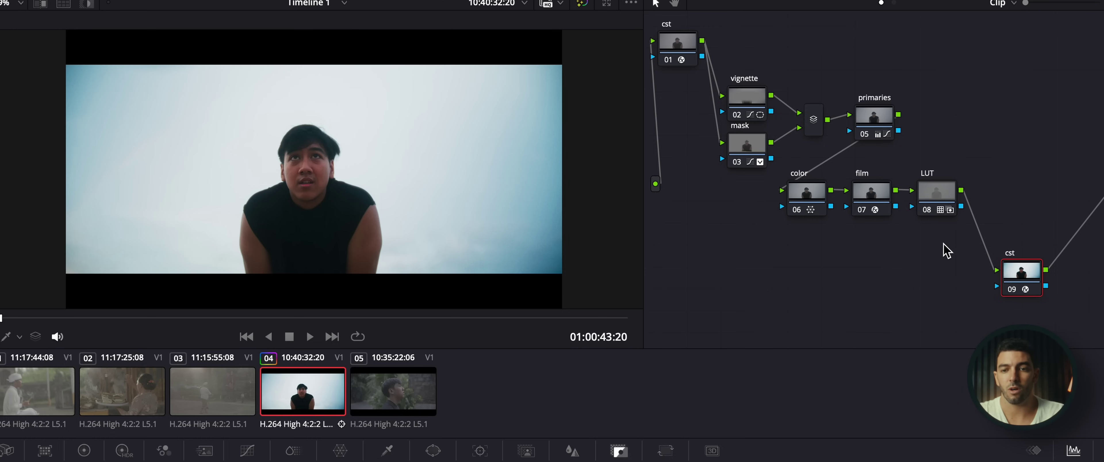
left_click_drag(1022, 275, 1005, 256)
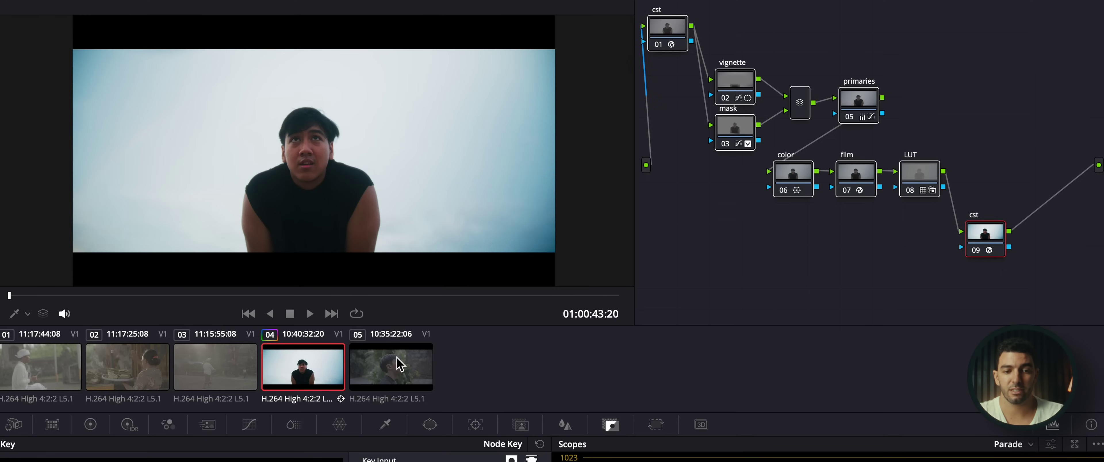
left_click(400, 364)
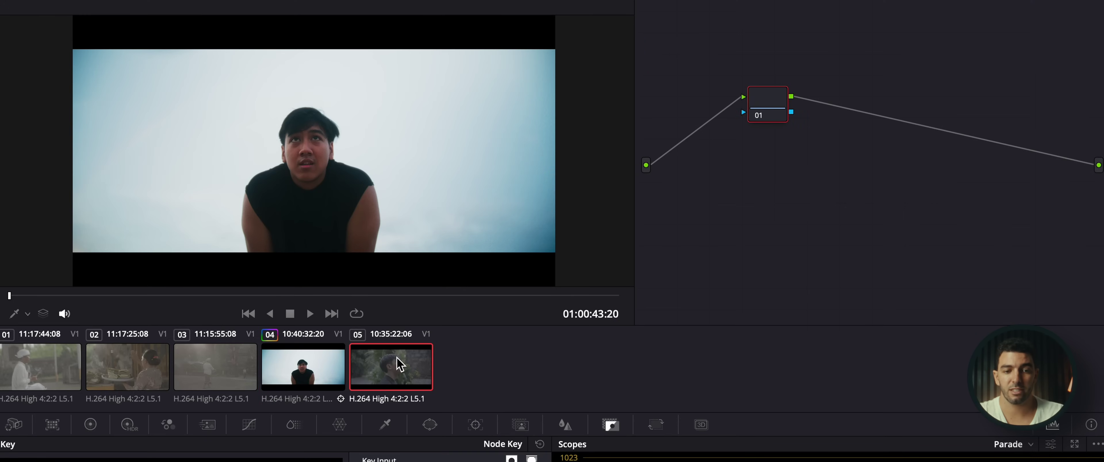
Step: In clip 05's primaries node, shift the shadow and midtone points of the custom curve to brighten them and raise the red Lift
left_click(865, 113)
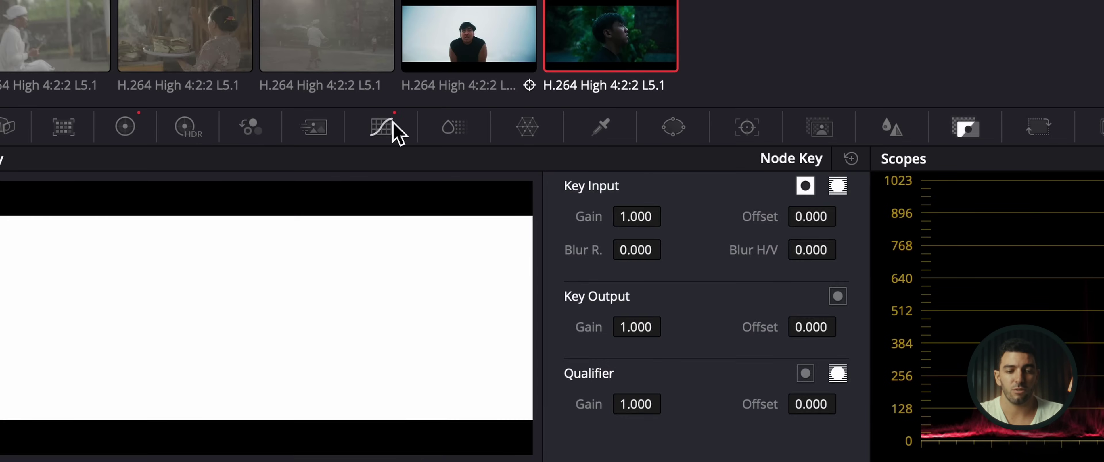
left_click(393, 122)
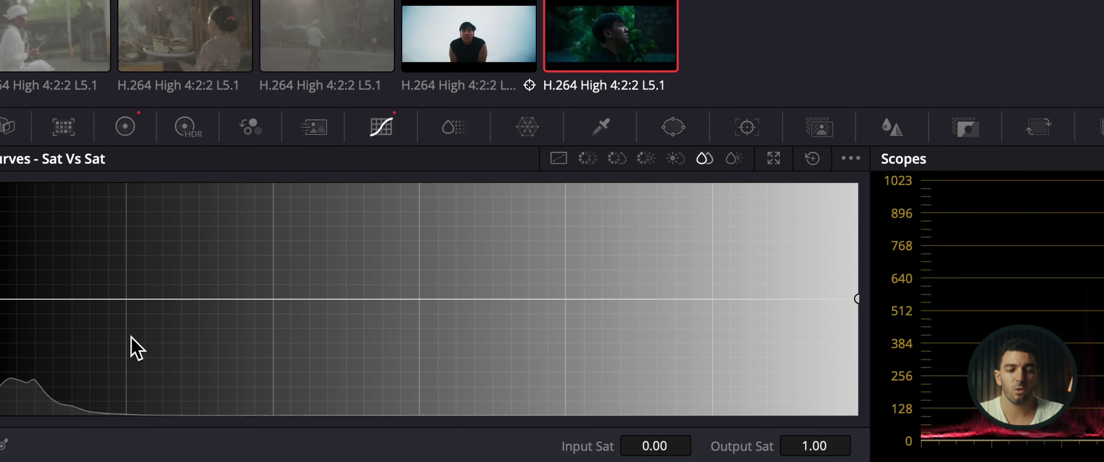
left_click(558, 158)
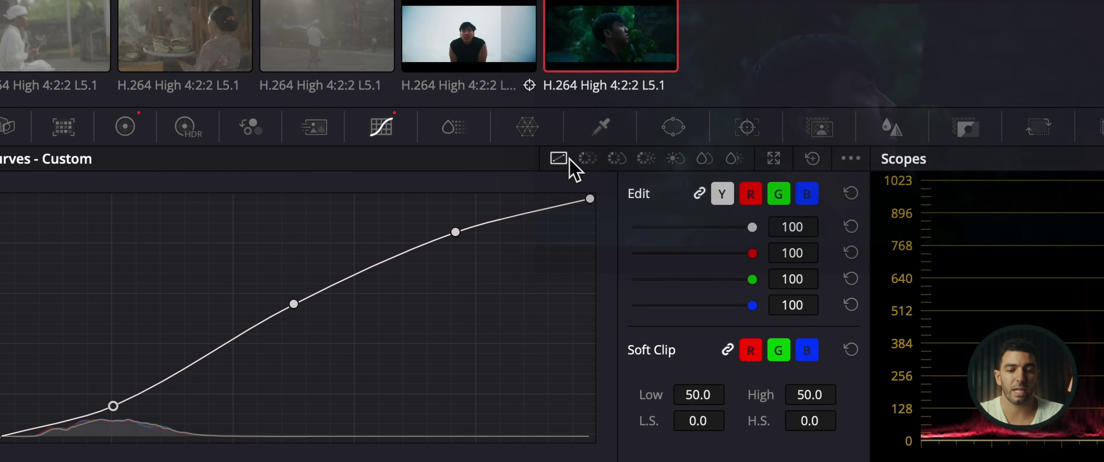
left_click_drag(113, 406, 89, 403)
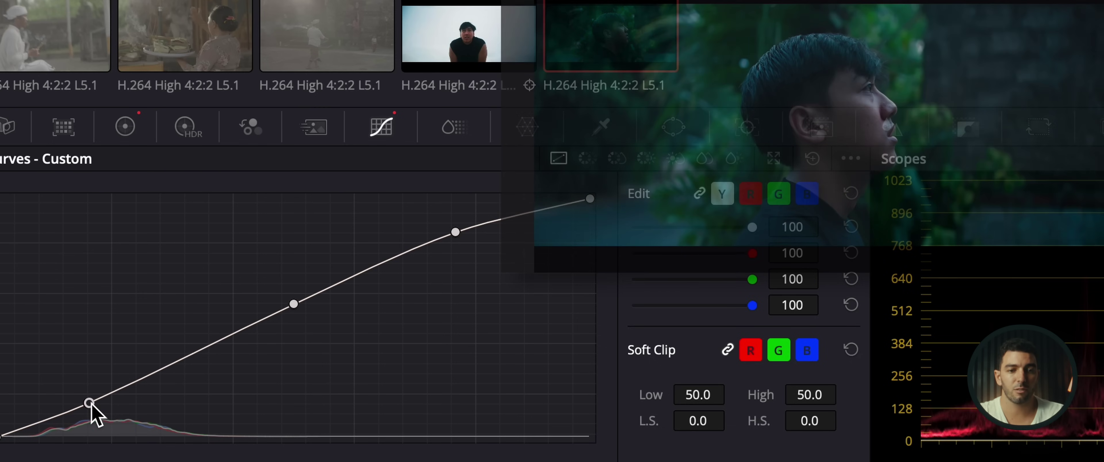
left_click_drag(294, 304, 274, 311)
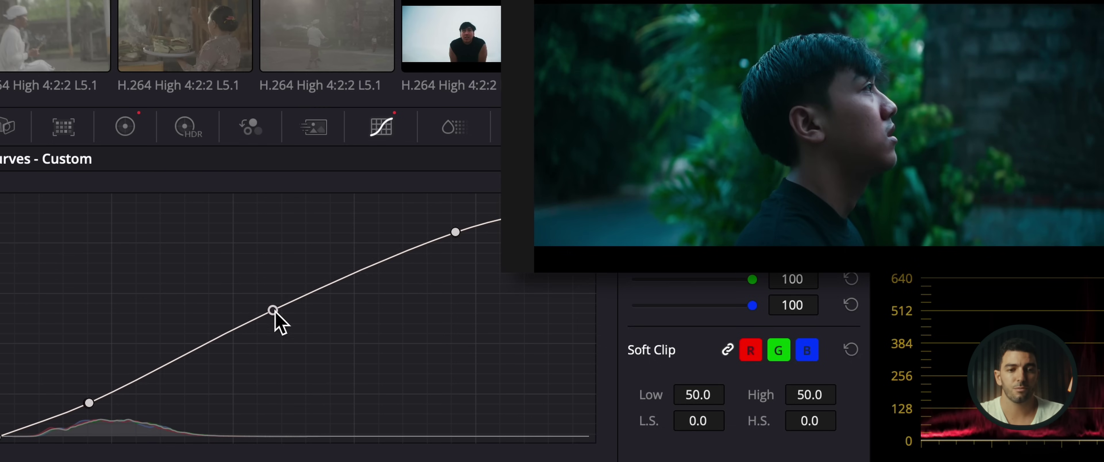
left_click_drag(92, 405, 87, 406)
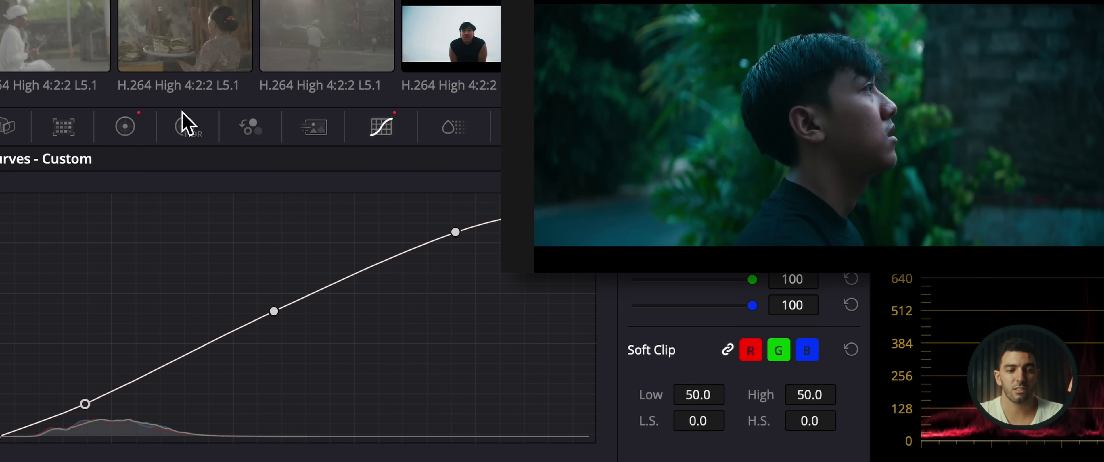
left_click(125, 126)
left_click_drag(75, 369, 82, 370)
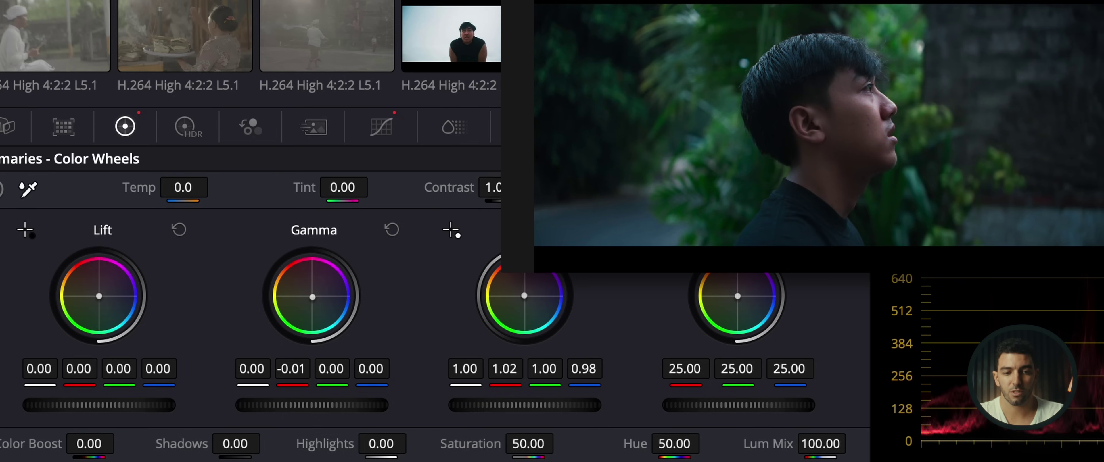
Step: On clip 03, reshape the primaries node's custom curve to deepen the shadows and fine-tune the midtone point
left_click(391, 62)
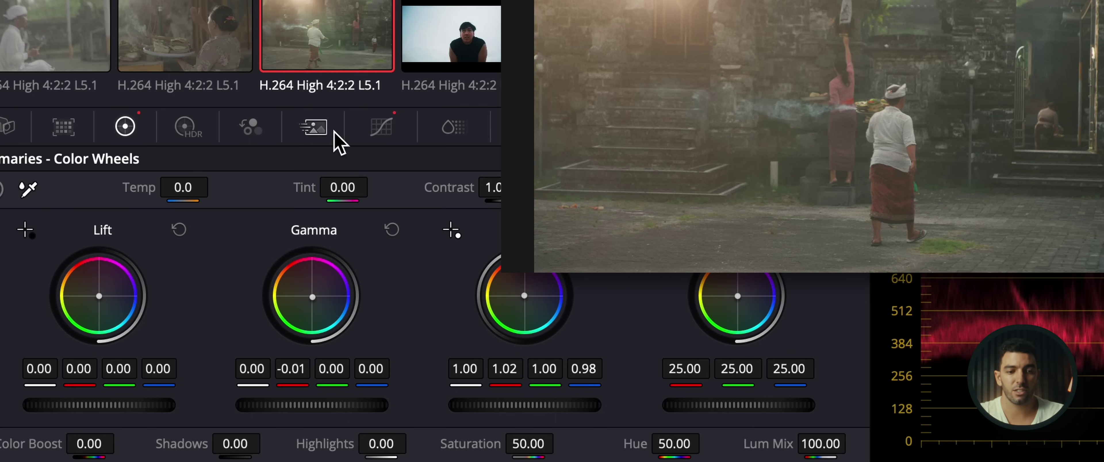
left_click(381, 127)
left_click_drag(85, 404, 114, 404)
left_click_drag(281, 317, 292, 319)
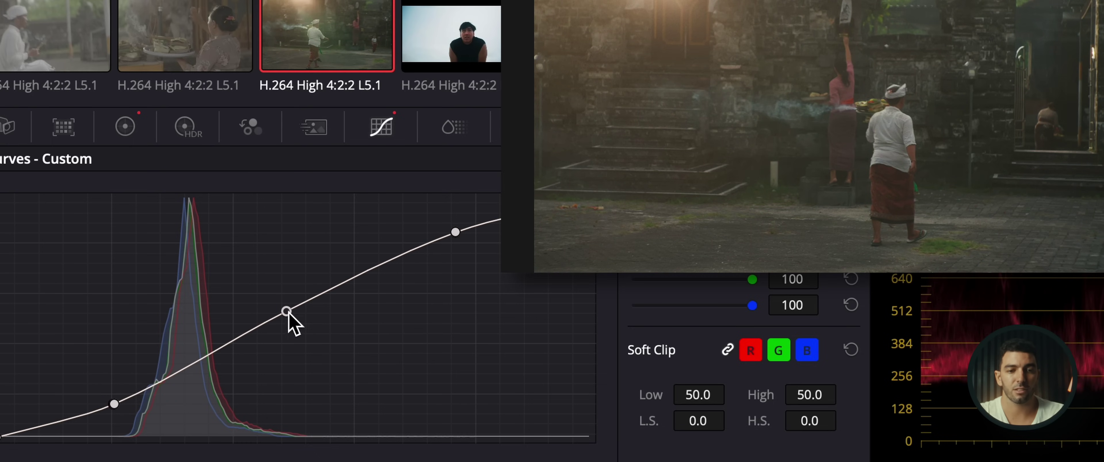
left_click_drag(114, 406, 133, 408)
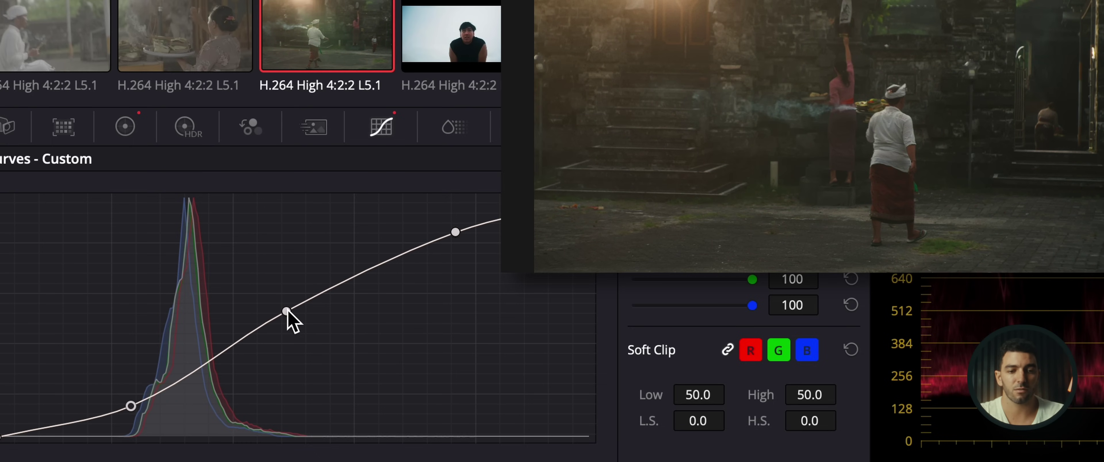
left_click_drag(287, 311, 282, 306)
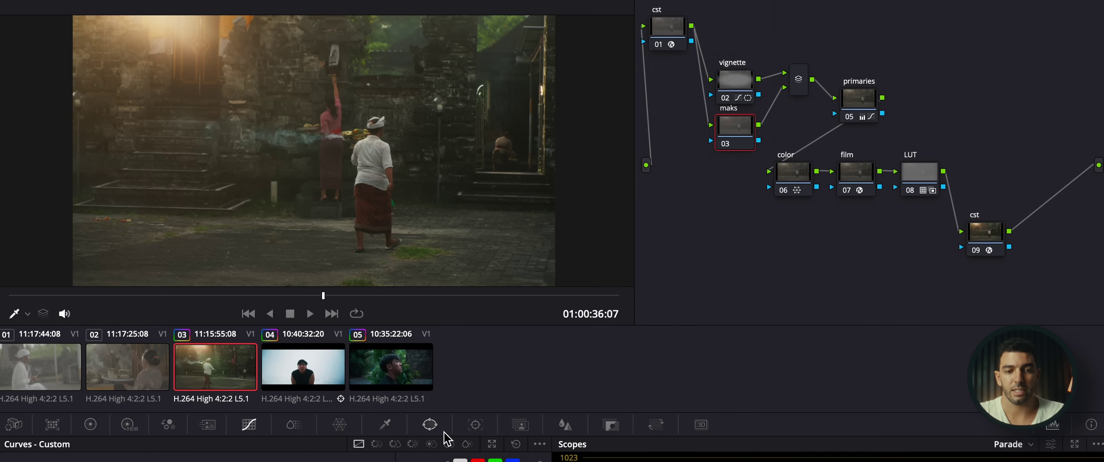
Step: Add a large circular window to clip 03's mask node over the sunlit upper-left corner, with a softness of 29.61
left_click(674, 126)
left_click(60, 460)
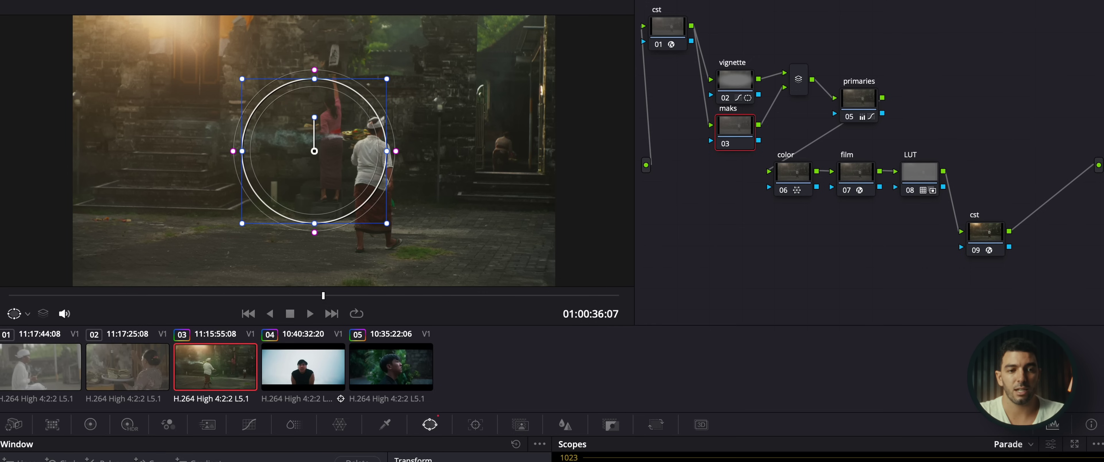
left_click_drag(313, 149, 90, 27)
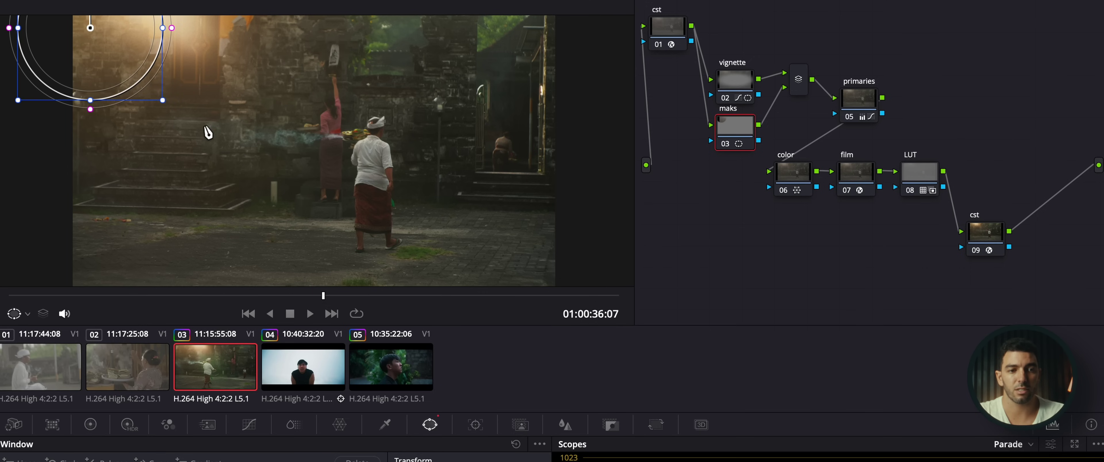
left_click_drag(173, 42, 409, 180)
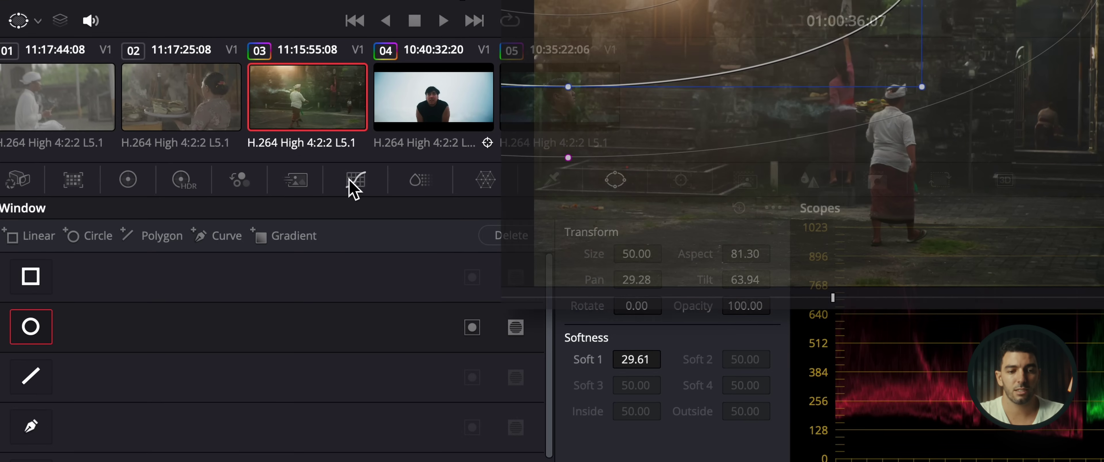
Step: Brighten the masked sunlight with a raised custom curve and warm it with a red Gain of 1.01
left_click(356, 180)
left_click_drag(288, 344, 287, 334)
left_click(144, 186)
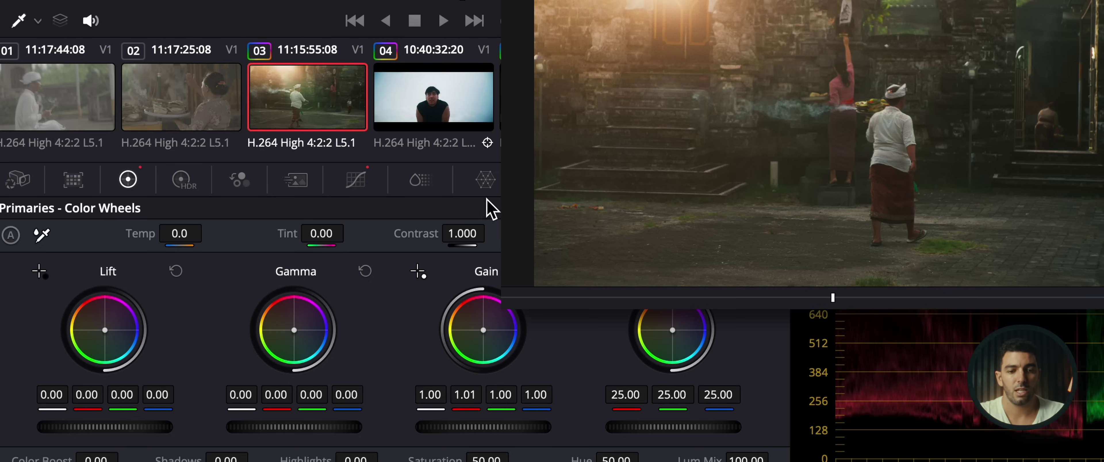
Step: Track the circular window in both directions through clip 03 and compare the image with the mask node off and on
left_click(680, 180)
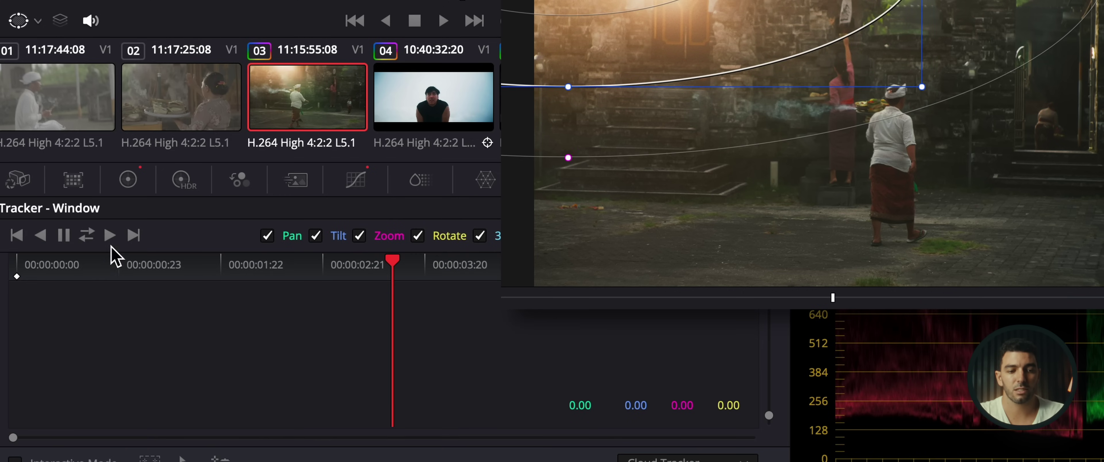
left_click(87, 235)
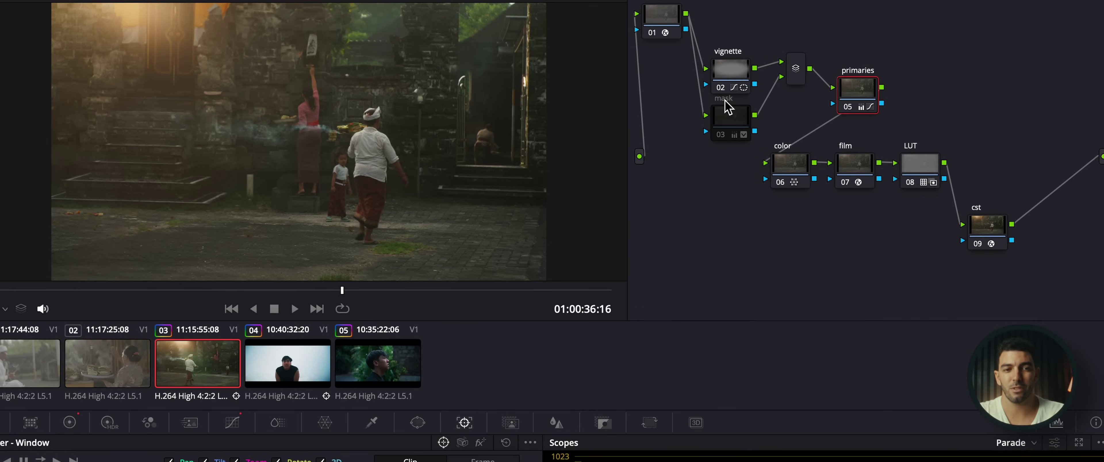
left_click(724, 100)
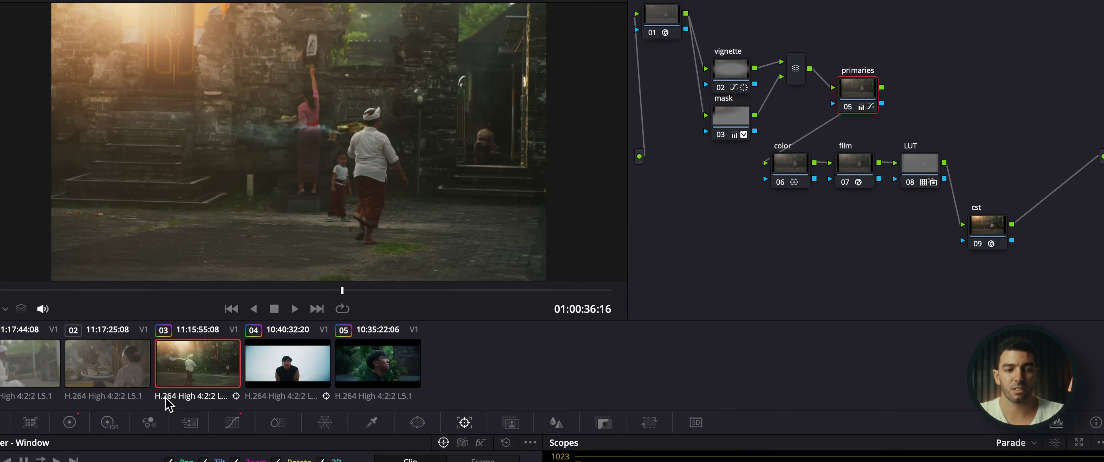
Step: Open clip 02, go to the frame at 01:00:23:23 and compare the image with the grade off and on
left_click(123, 365)
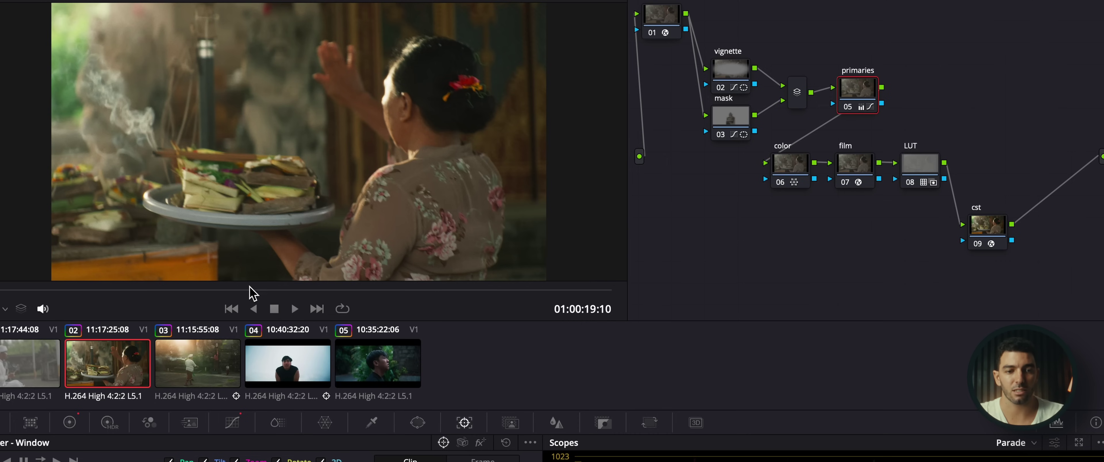
left_click_drag(260, 291, 323, 291)
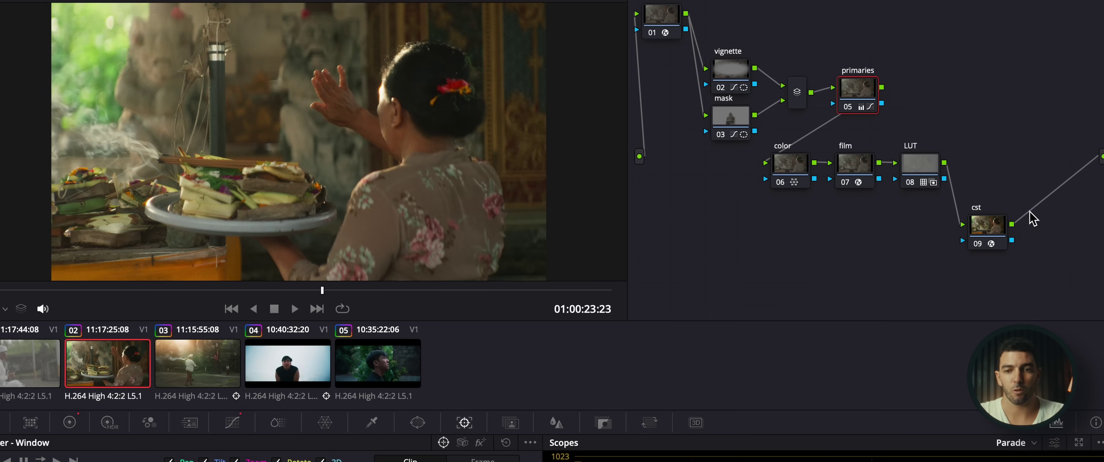
key("ctrl+d")
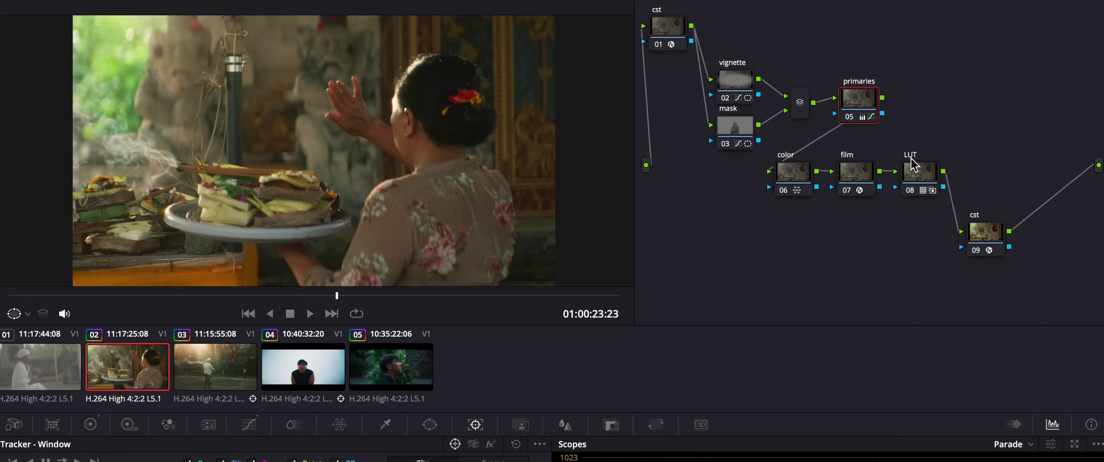
key("ctrl+d")
Step: Apply clip 02's grade to clip 01 and open the primaries node's custom curve at the frame 01:00:07:12
left_click(36, 381)
middle_click(120, 366)
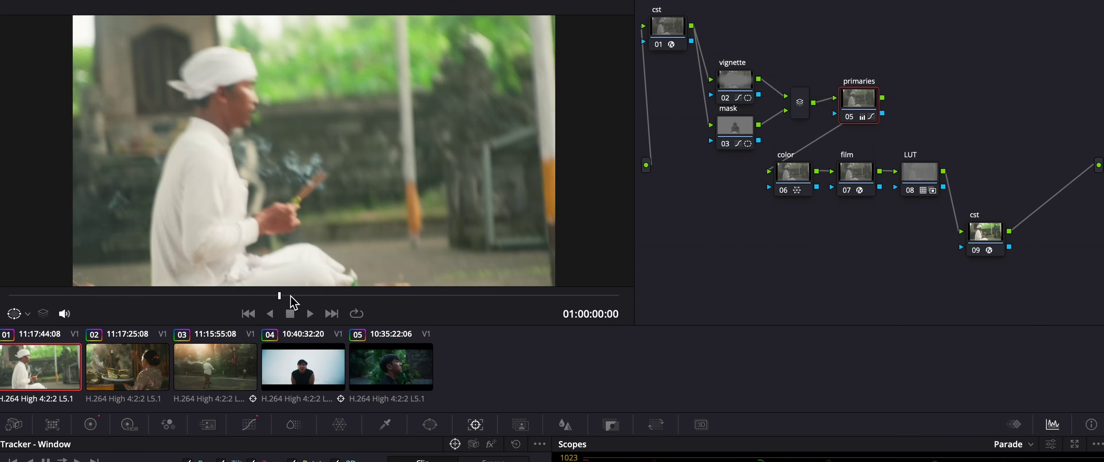
left_click_drag(276, 296, 349, 296)
left_click(249, 425)
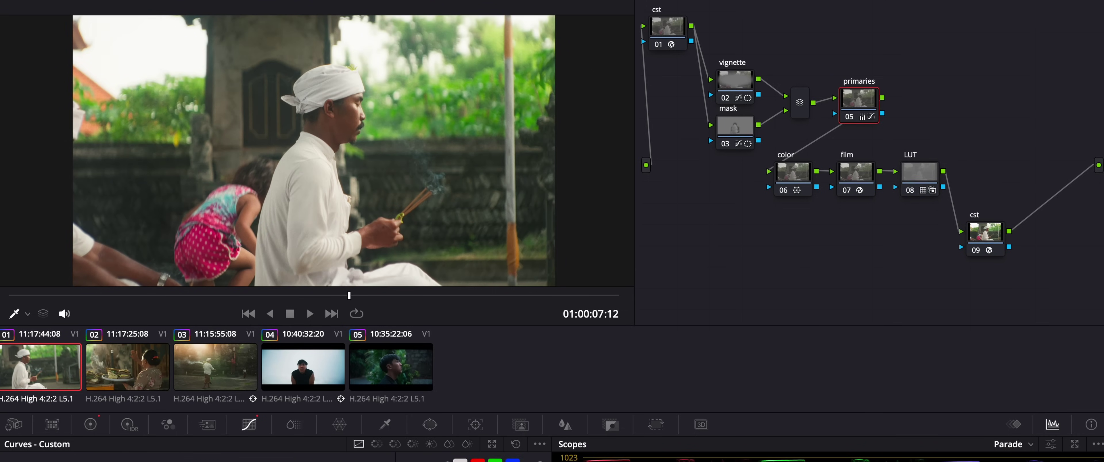